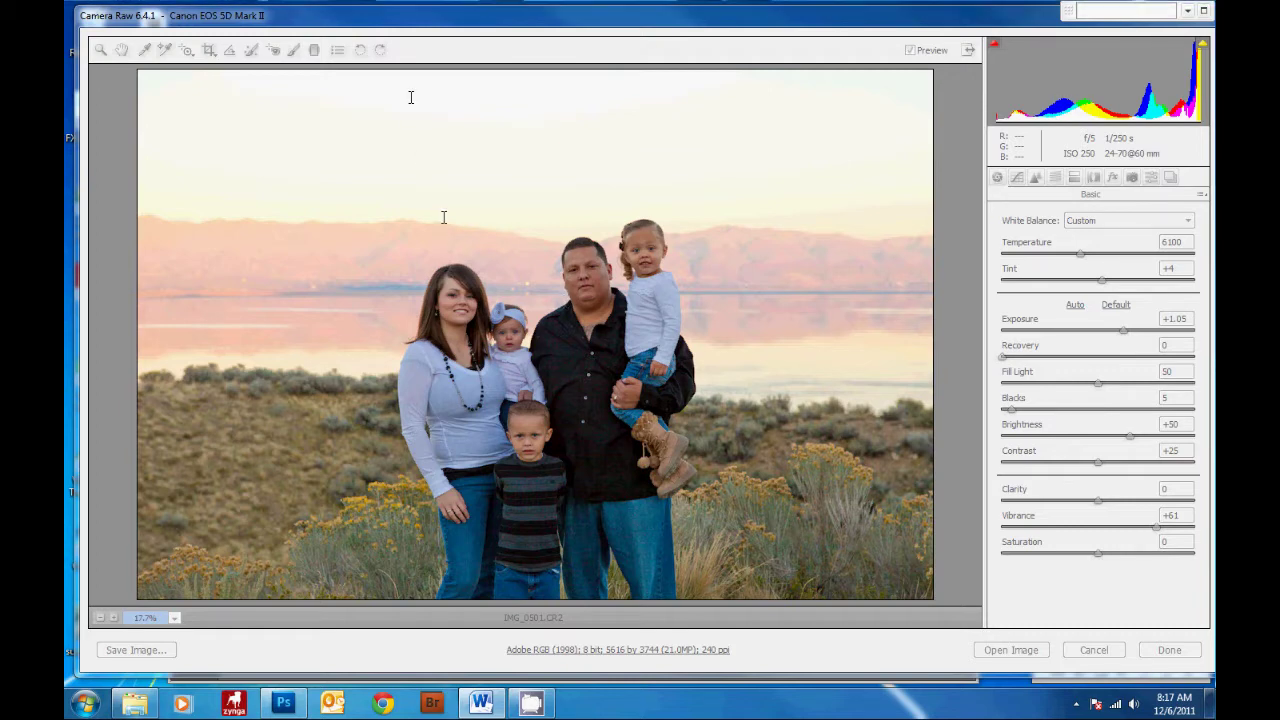
Start a graduated filter and set its tint to the blue preset (hue 230, saturation 100).
{"action": "left_click", "coordinate": [313, 49]}
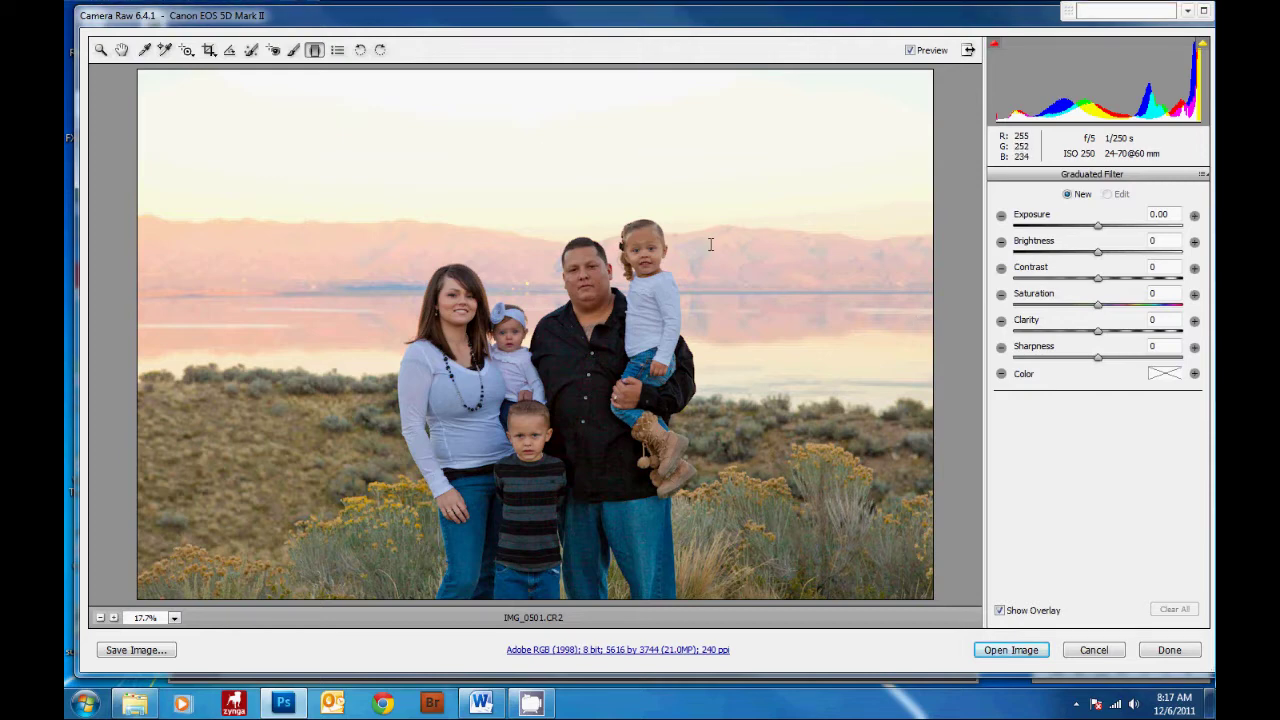
{"action": "left_click", "coordinate": [1175, 374]}
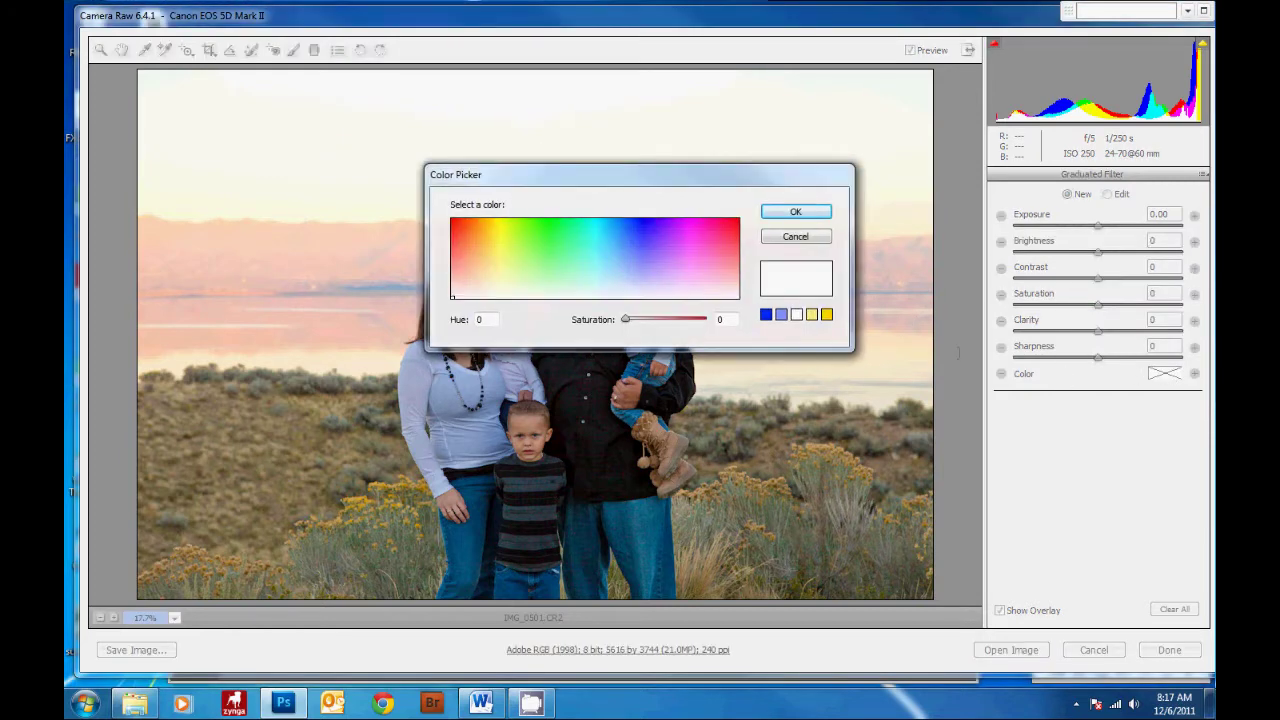
{"action": "left_click", "coordinate": [766, 315]}
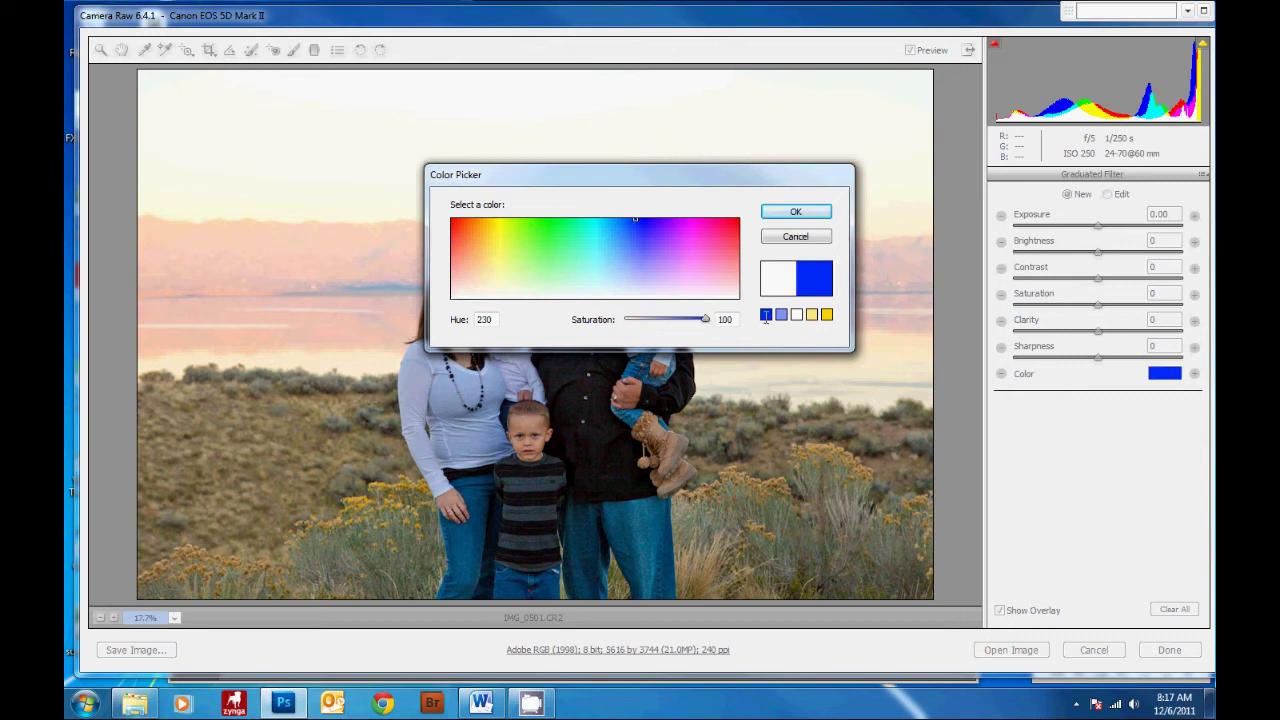
{"action": "left_click", "coordinate": [785, 210]}
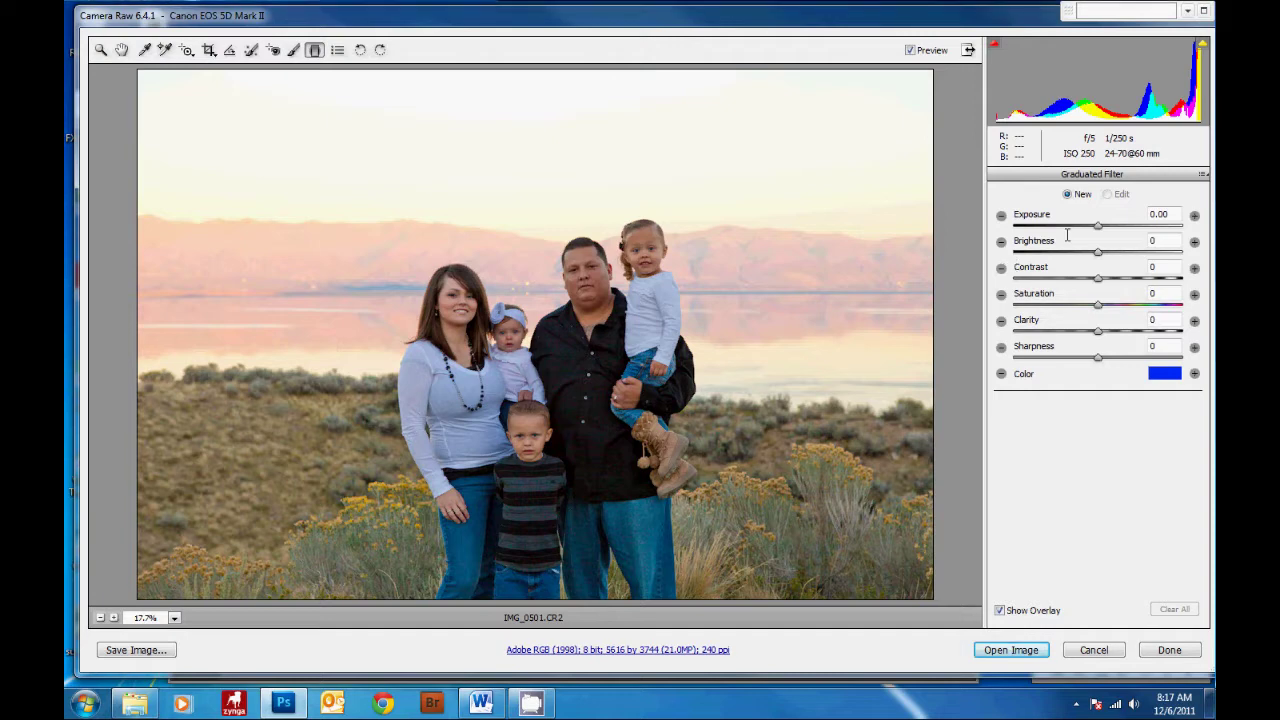
Set the filter to Exposure -2.00 and Saturation +59, and lay it from the sky down toward the mountains.
{"action": "left_click_drag", "start_coordinate": [1097, 226], "coordinate": [1058, 228]}
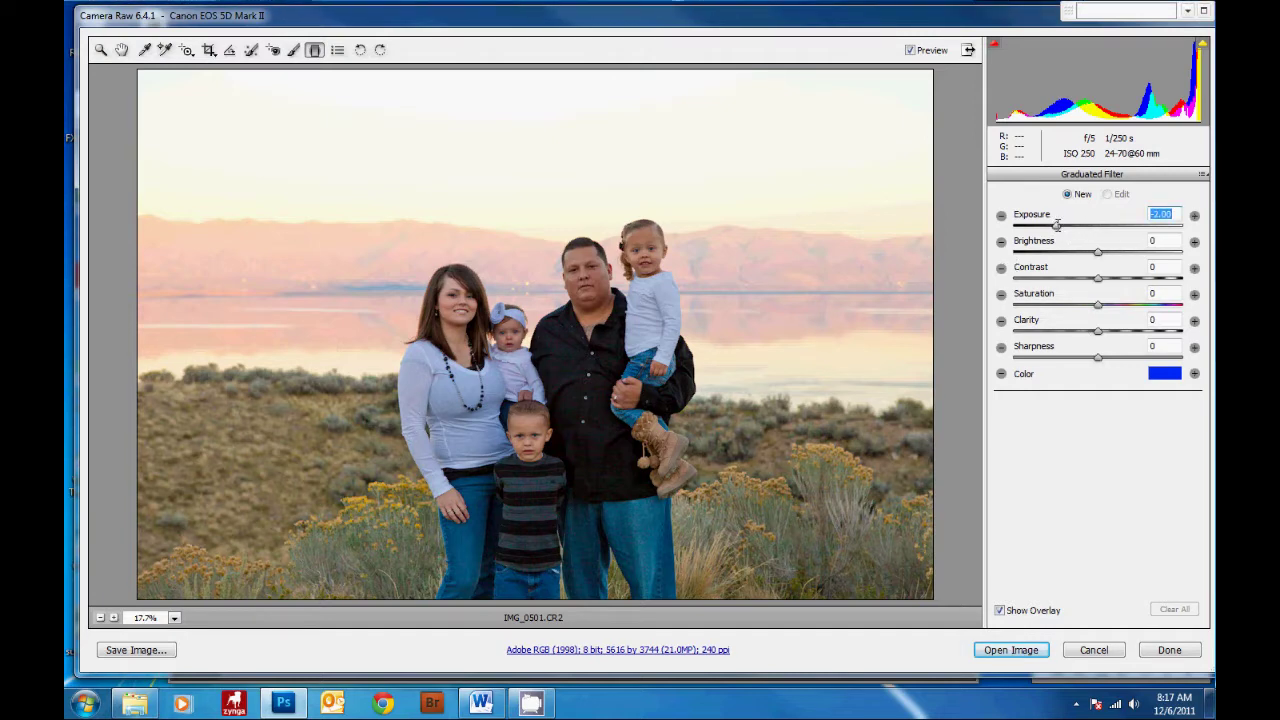
{"action": "left_click", "coordinate": [1098, 304]}
{"action": "left_click_drag", "start_coordinate": [1098, 304], "coordinate": [1147, 308]}
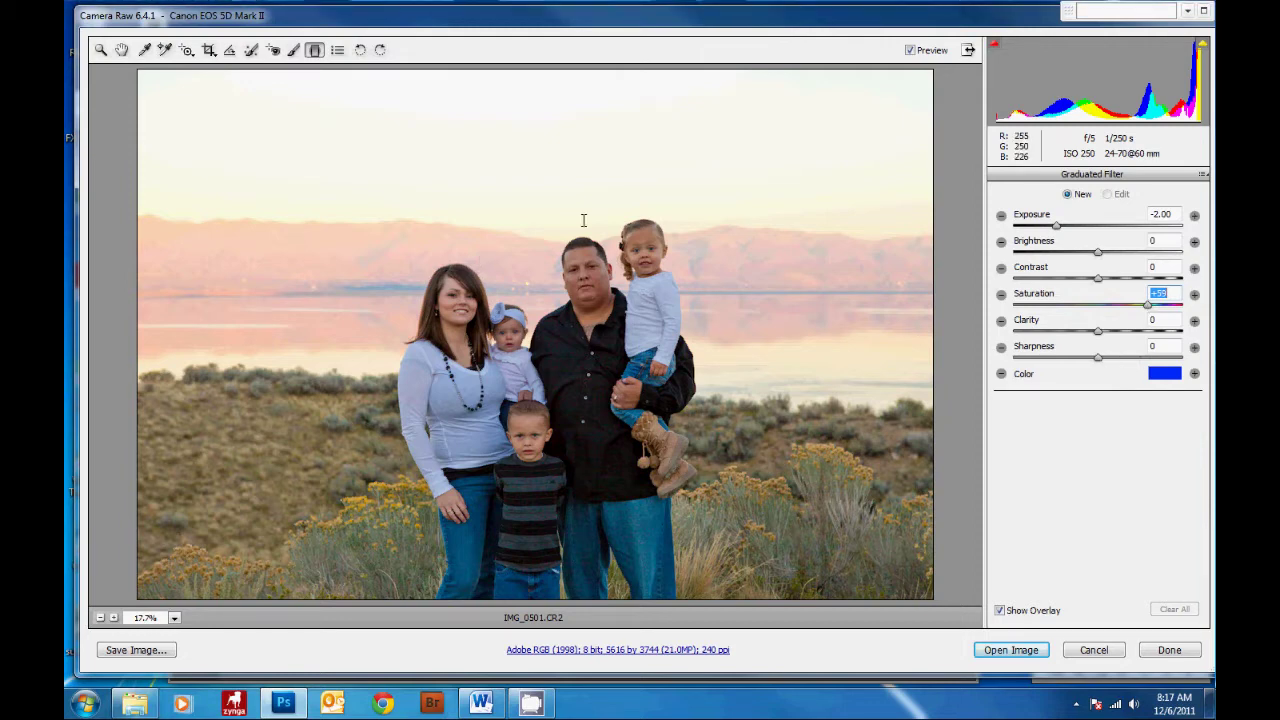
{"action": "left_click_drag", "start_coordinate": [484, 87], "coordinate": [483, 257]}
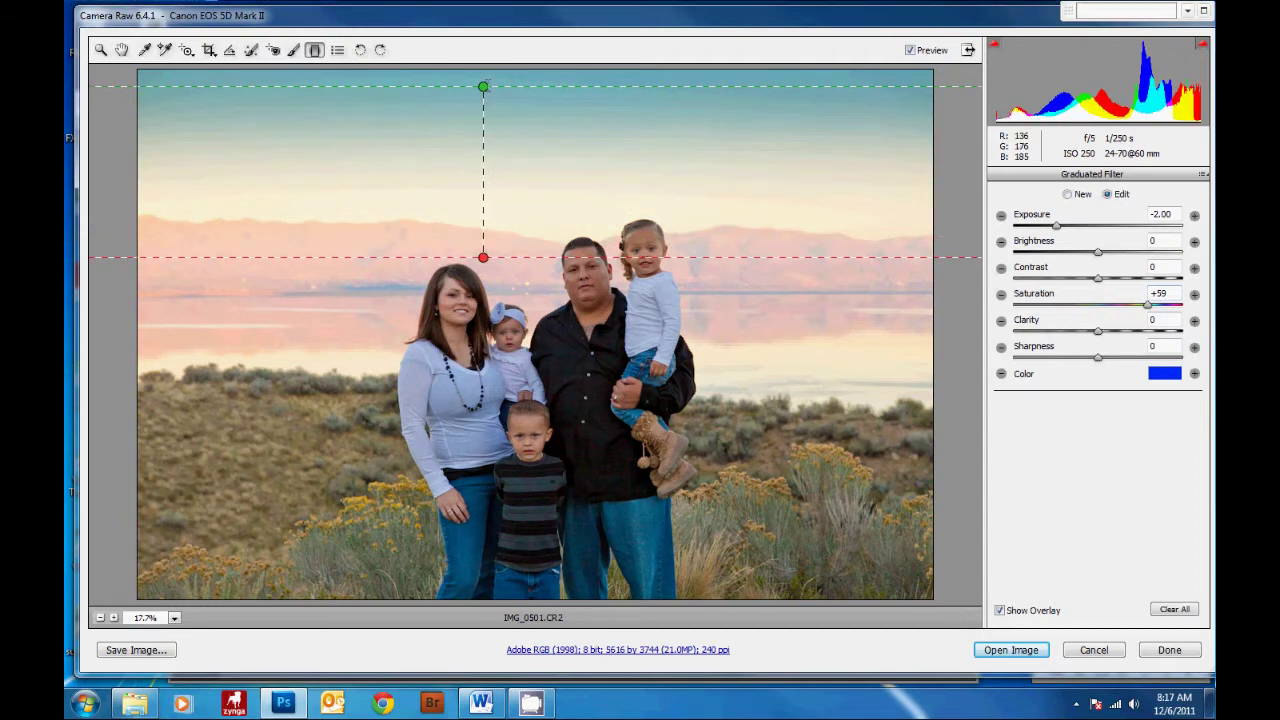
{"action": "left_click_drag", "start_coordinate": [483, 87], "coordinate": [484, 159]}
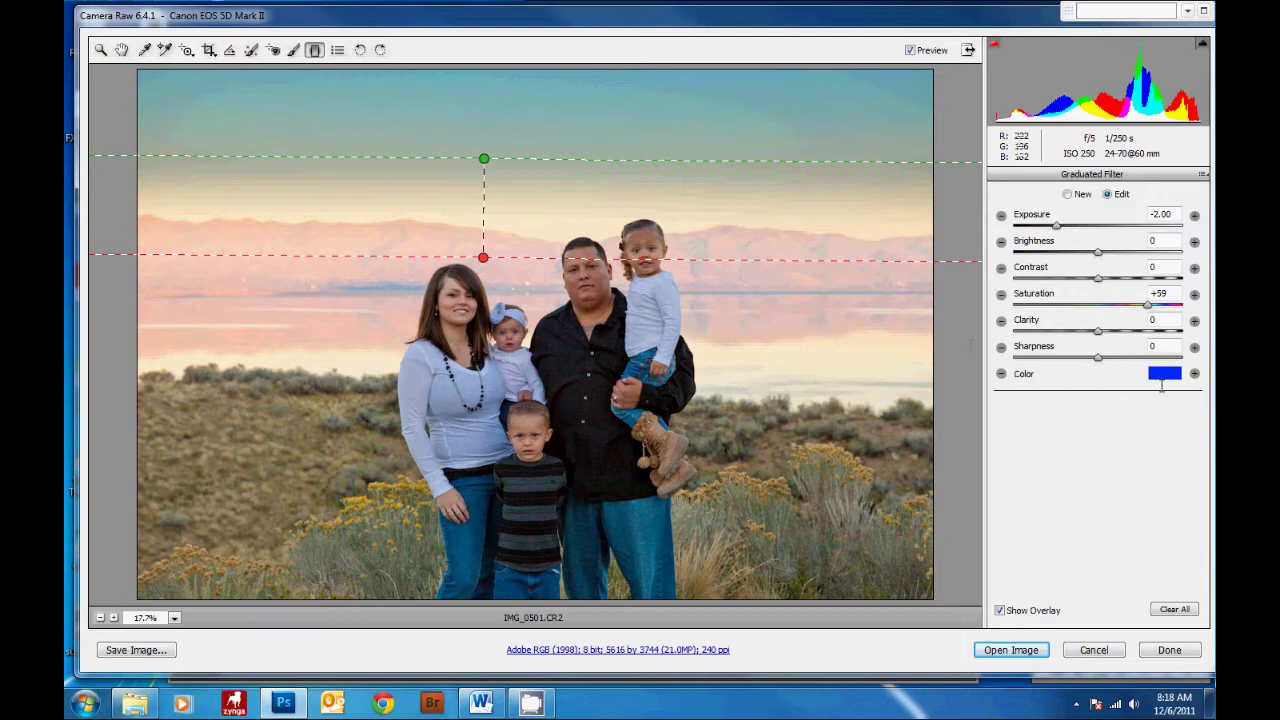
Change the filter's tint to violet-blue, Hue 247 and Saturation 95.
{"action": "left_click", "coordinate": [1163, 373]}
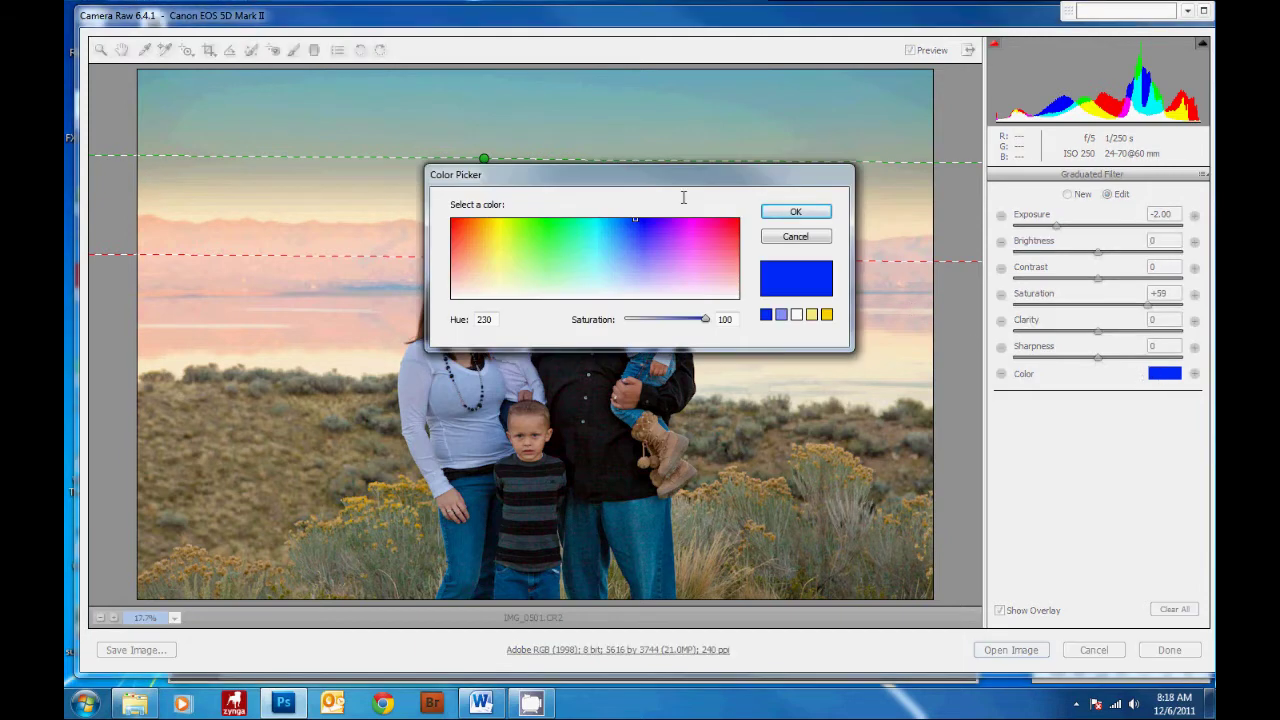
{"action": "left_click", "coordinate": [650, 222]}
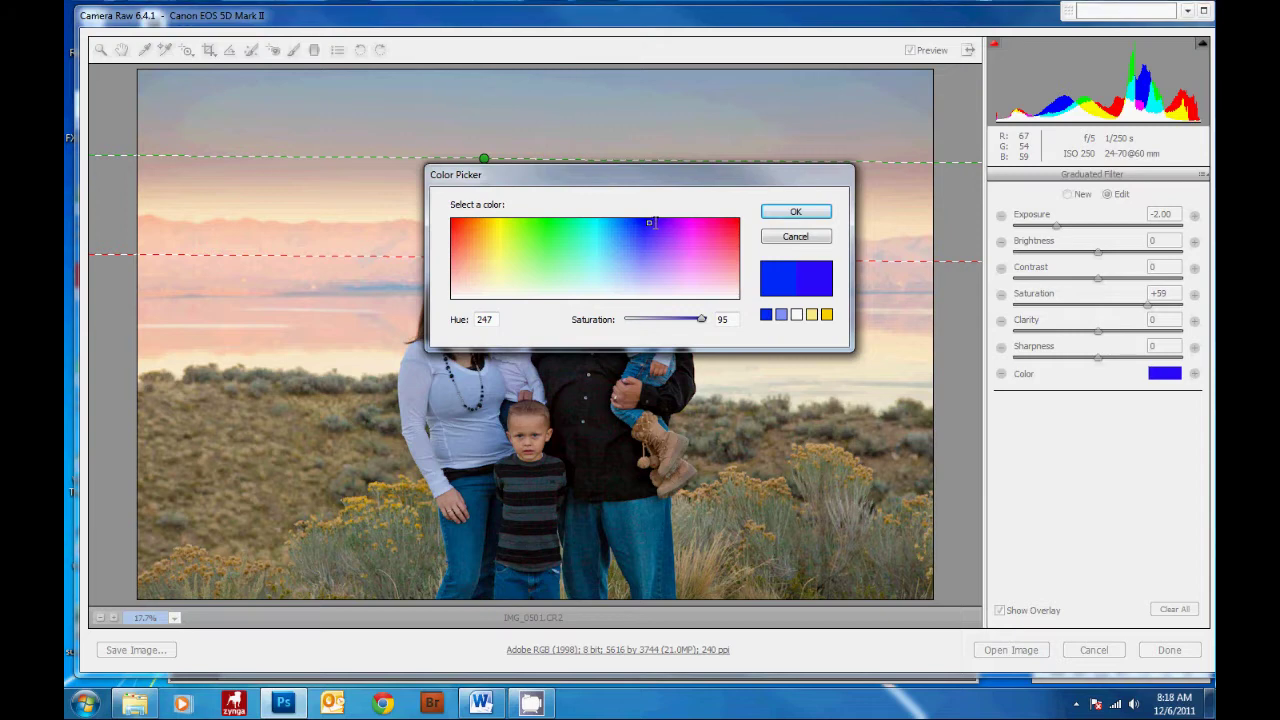
{"action": "left_click", "coordinate": [804, 214]}
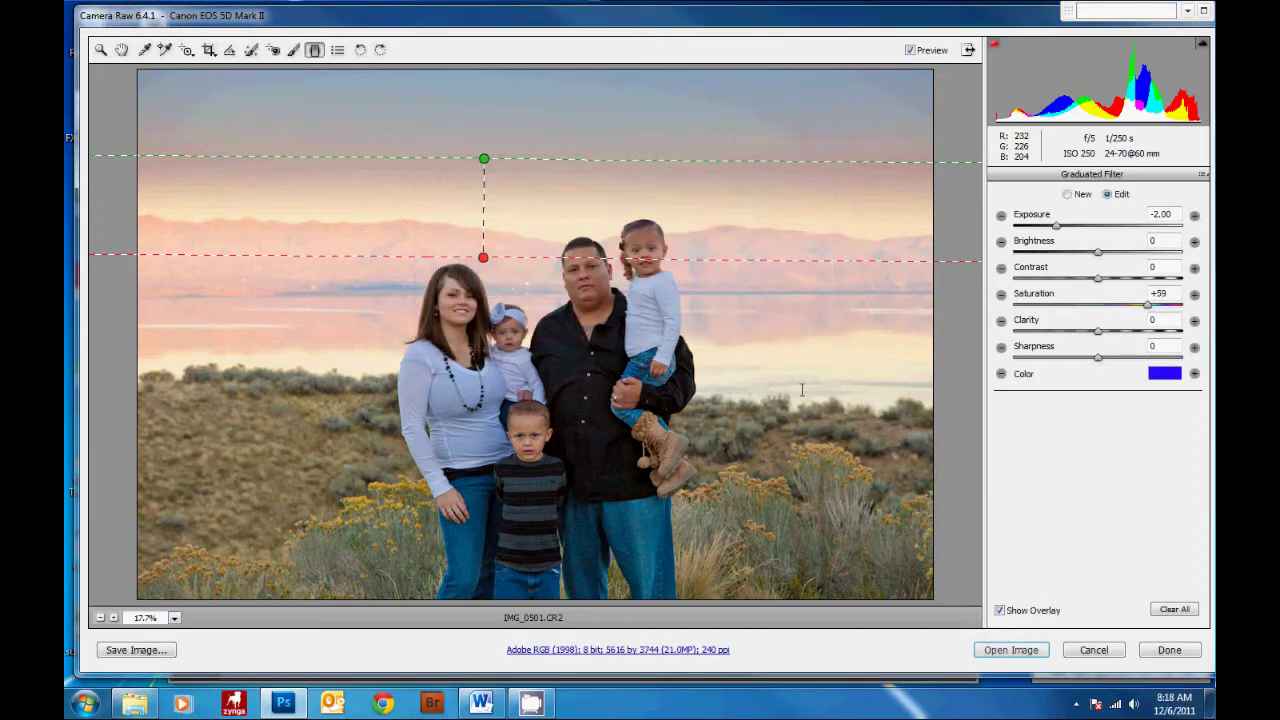
Compare the sky with and without the filter, then raise the filter's lower end to the ridge.
{"action": "left_click", "coordinate": [1000, 610]}
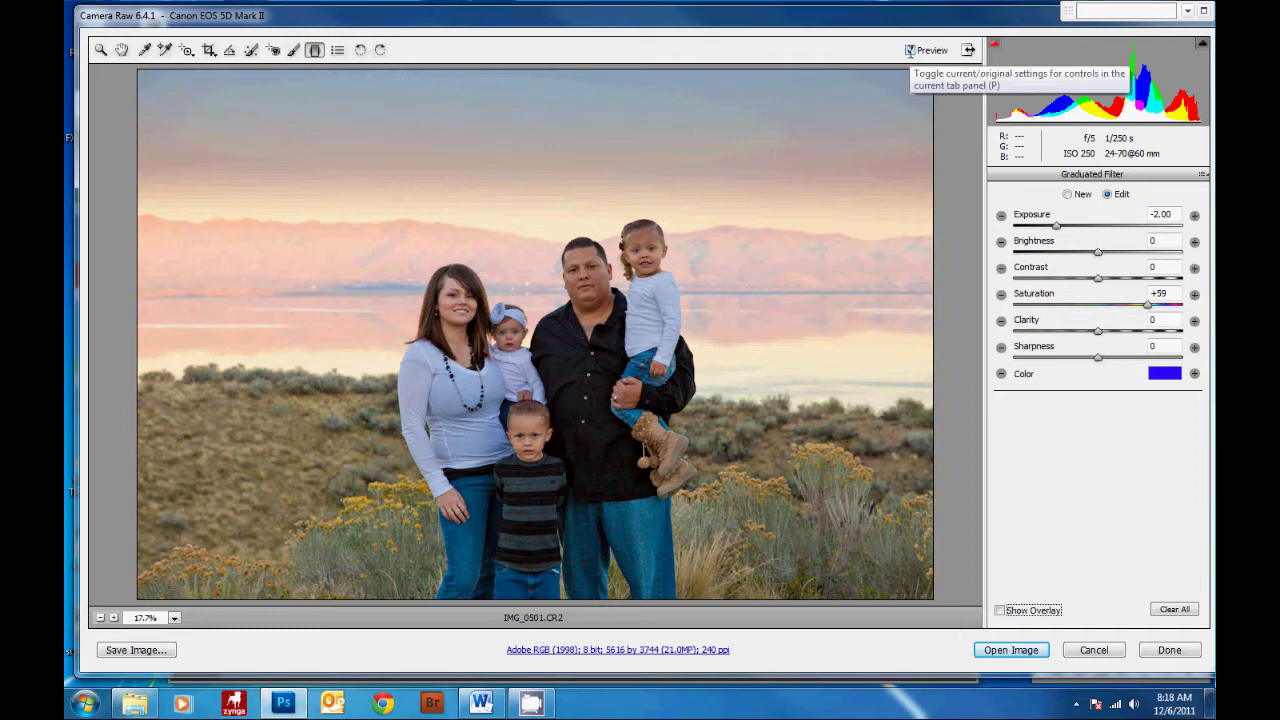
{"action": "left_click", "coordinate": [909, 50]}
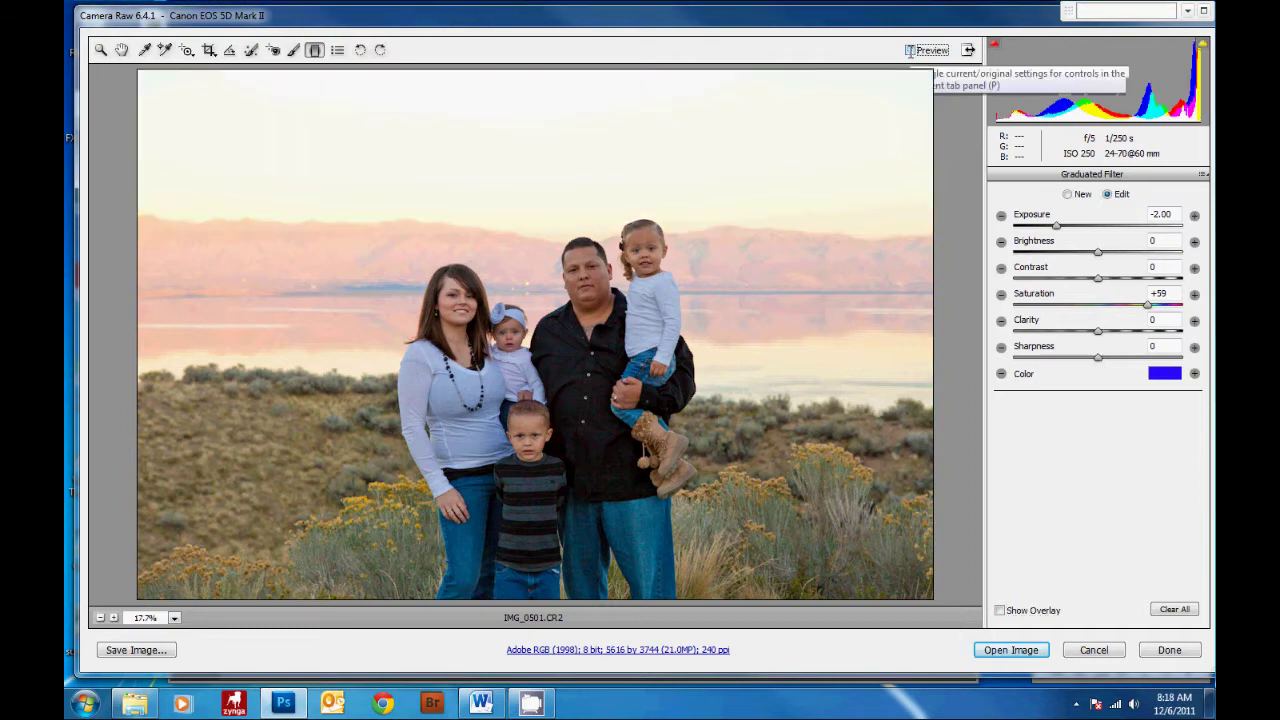
{"action": "left_click", "coordinate": [909, 50]}
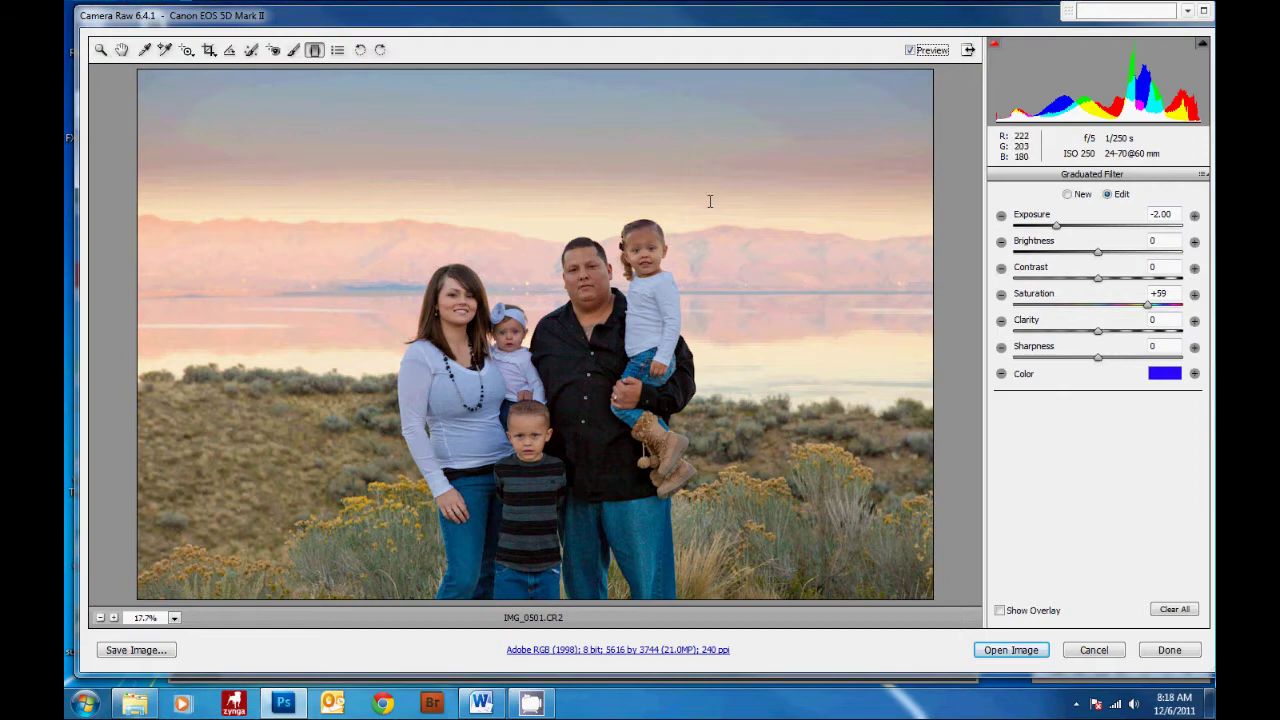
{"action": "left_click", "coordinate": [999, 610]}
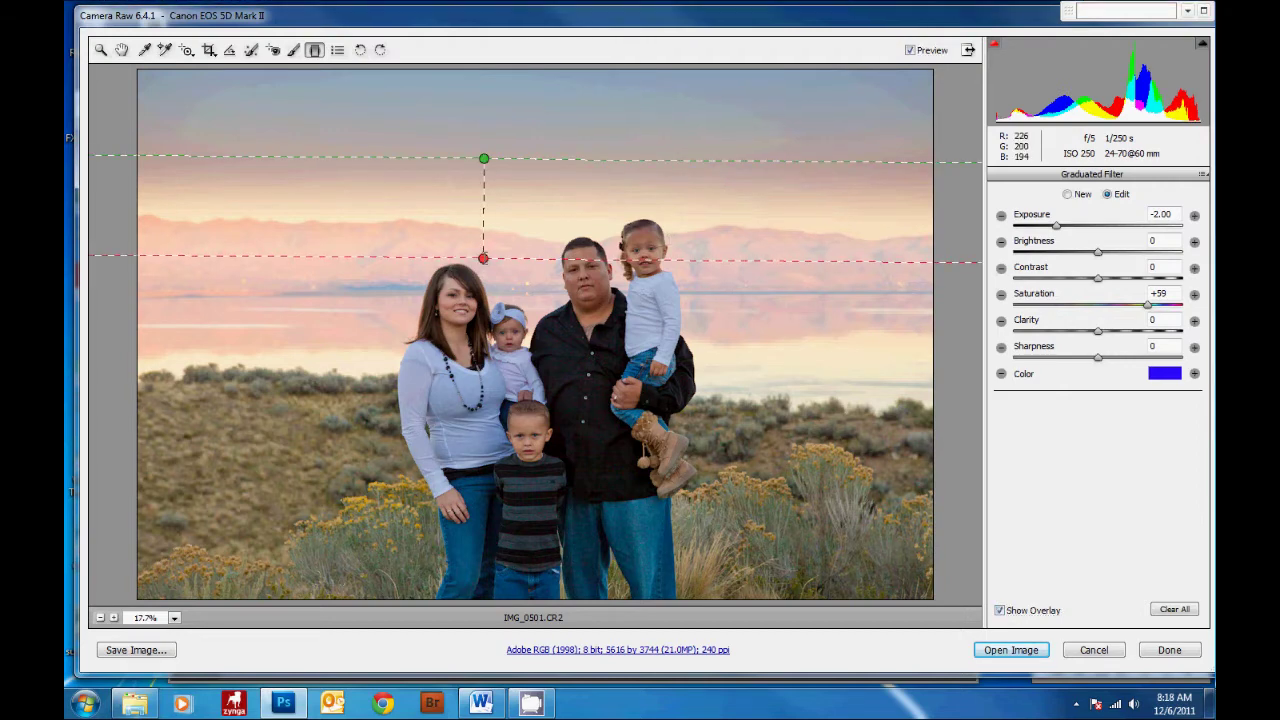
{"action": "left_click_drag", "start_coordinate": [483, 257], "coordinate": [484, 241]}
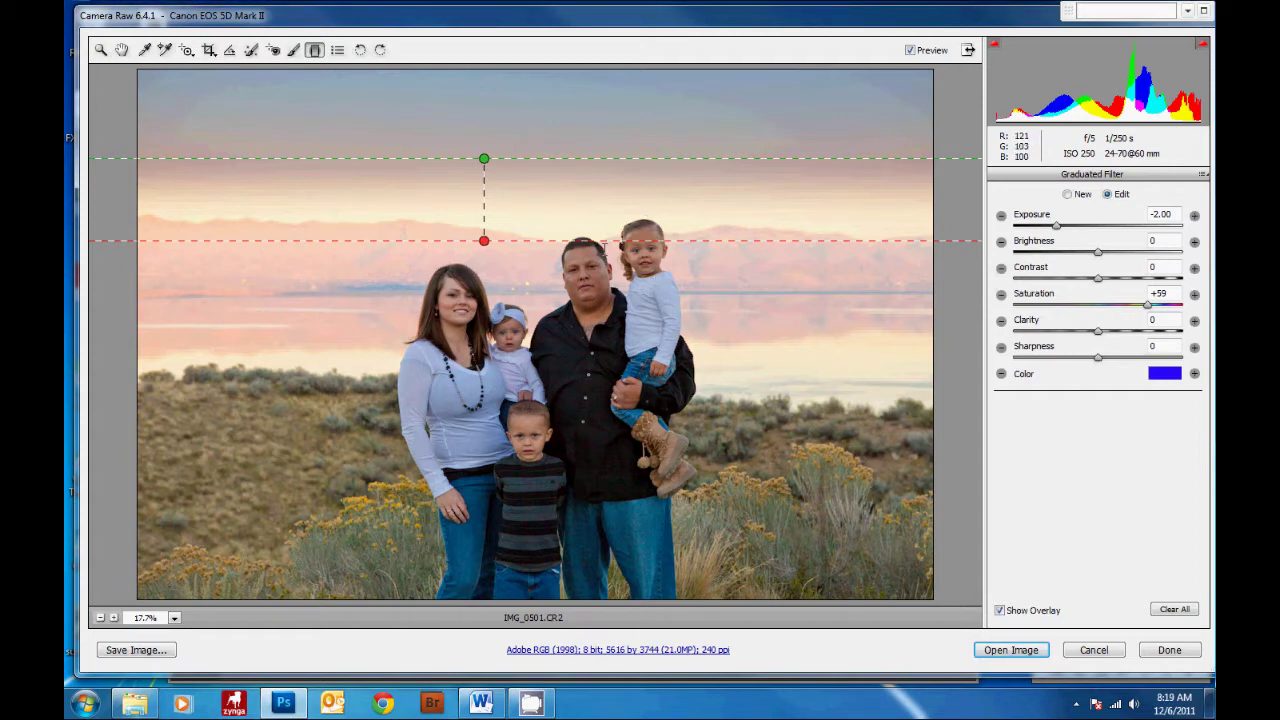
Hide the graduated filter guide overlay with the V shortcut.
{"action": "key", "text": "v"}
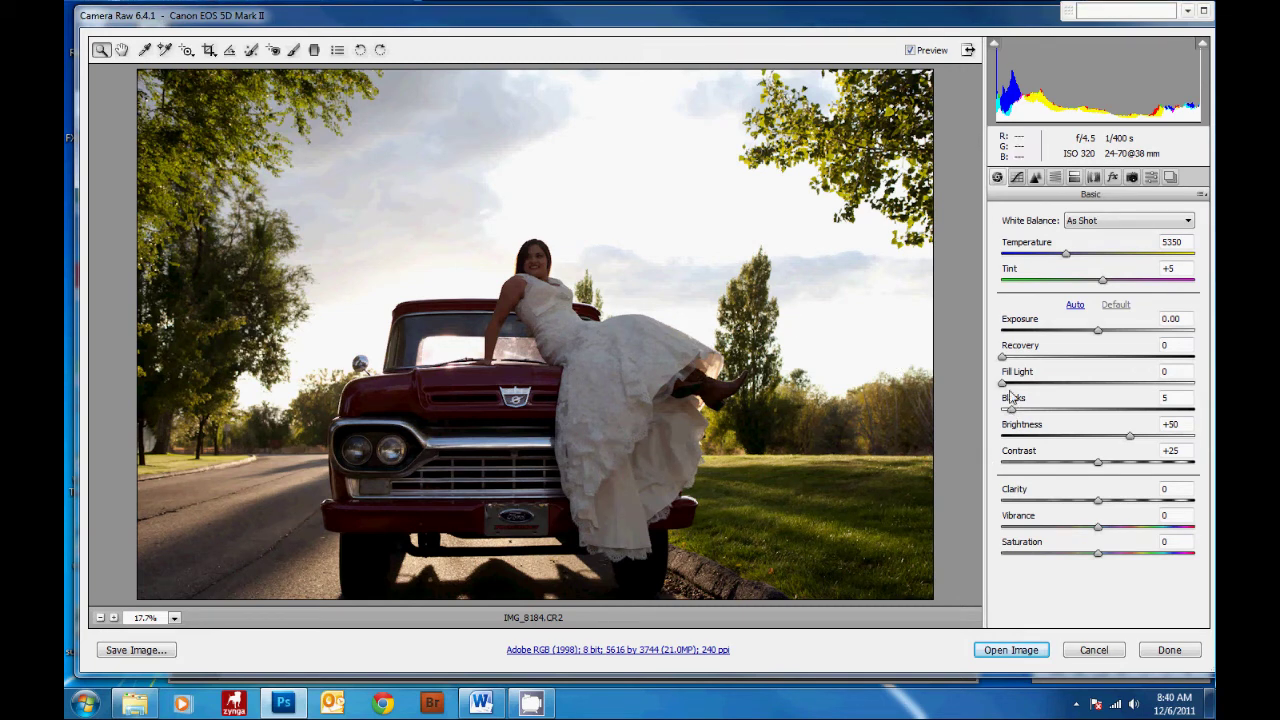
Set Fill Light 44, Blacks 0, Temperature 5600, Tint +4 and Vibrance +72 on the truck photo.
{"action": "left_click_drag", "start_coordinate": [1004, 387], "coordinate": [1086, 394]}
{"action": "left_click_drag", "start_coordinate": [1012, 409], "coordinate": [985, 422]}
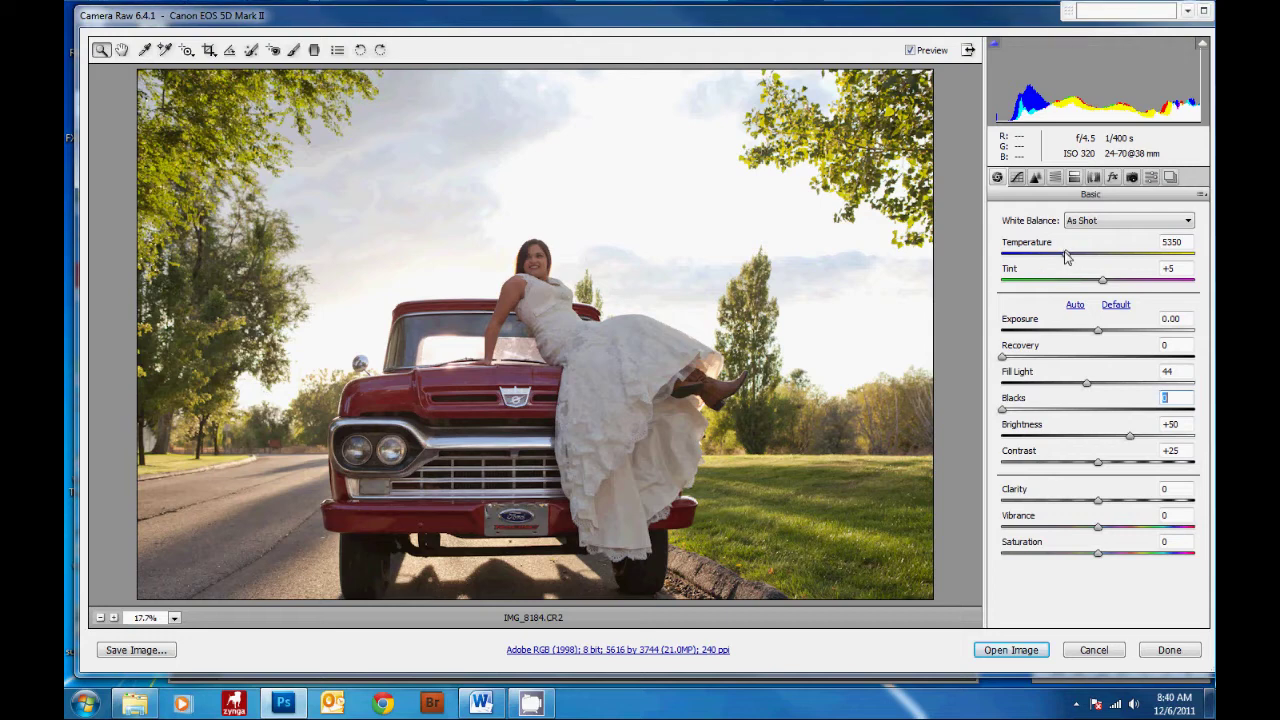
{"action": "left_click_drag", "start_coordinate": [1063, 254], "coordinate": [1070, 256]}
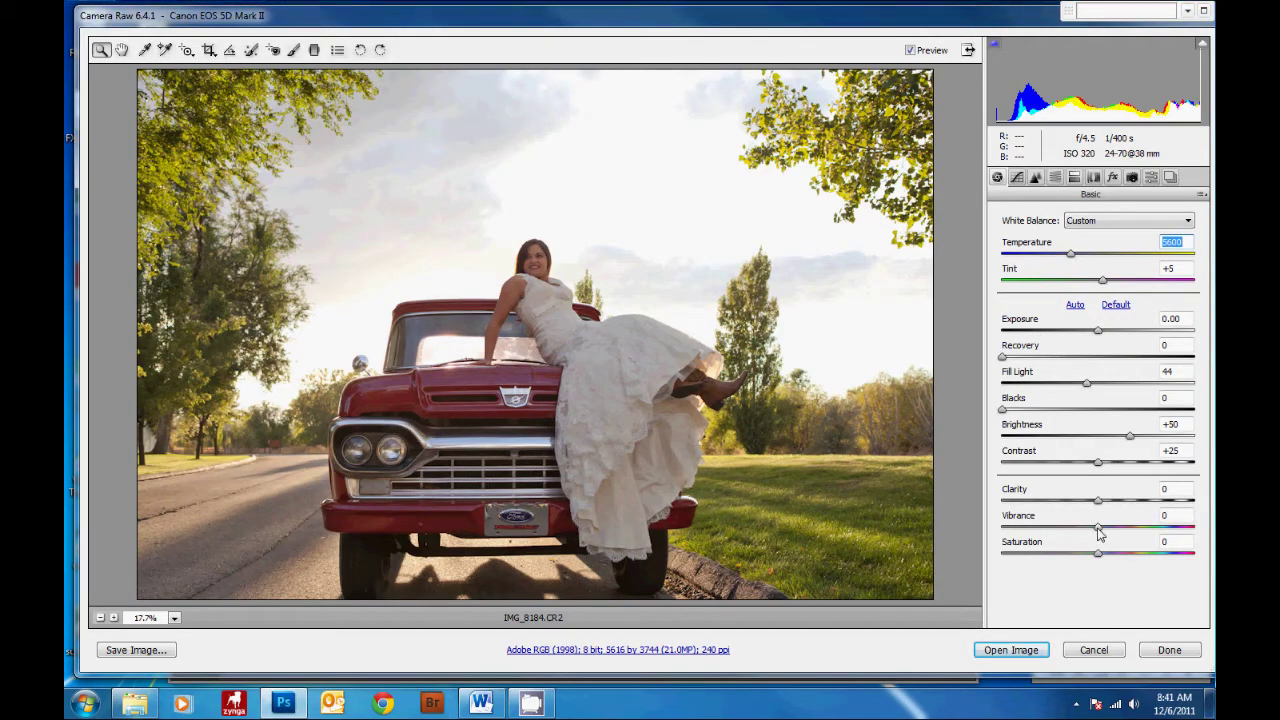
{"action": "left_click_drag", "start_coordinate": [1099, 529], "coordinate": [1168, 525]}
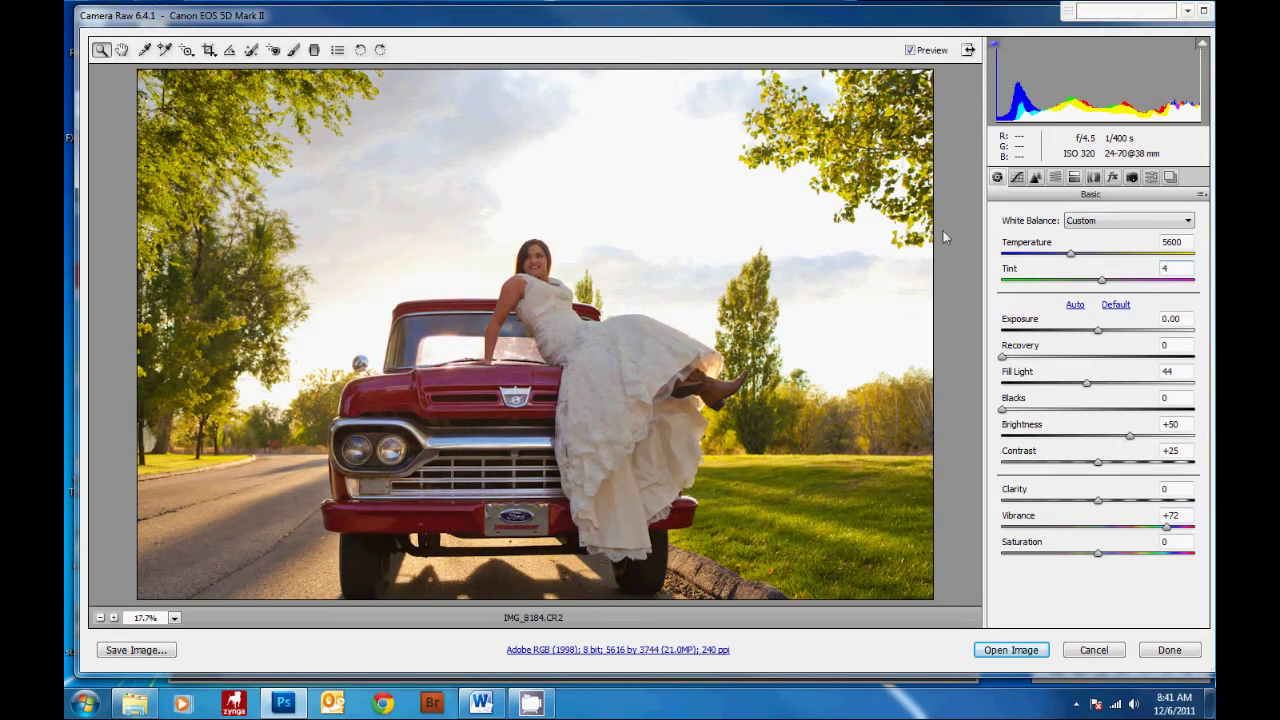
Compare the truck photo with and without its adjustments, then view IMG_7623.CR2 unadjusted.
{"action": "left_click", "coordinate": [909, 51]}
{"action": "left_click", "coordinate": [909, 51]}
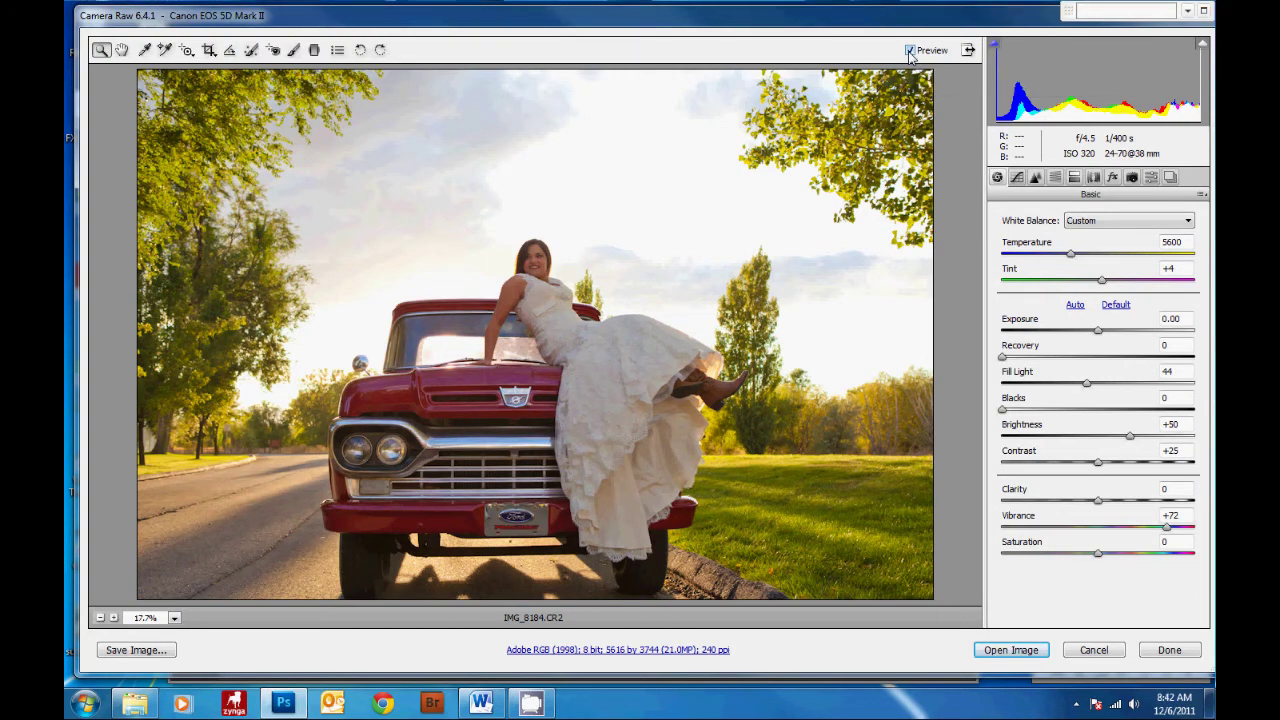
{"action": "left_click", "coordinate": [909, 51]}
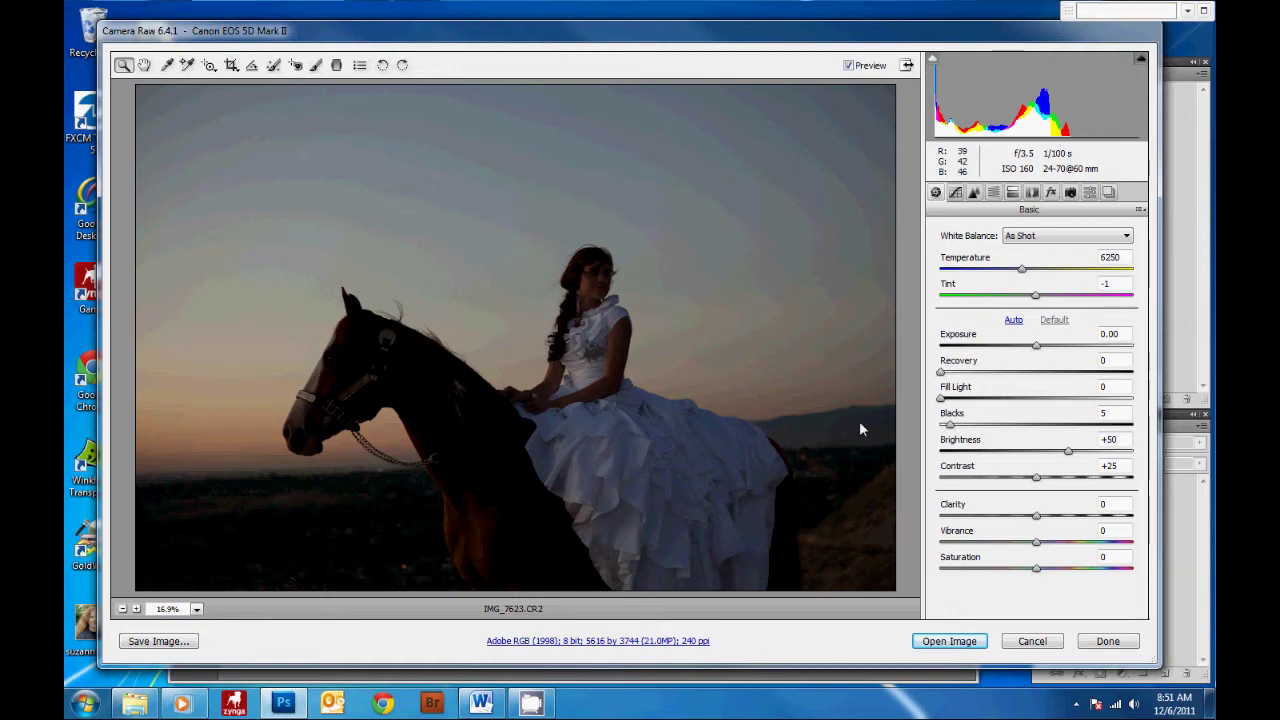
Apply the brightening (Exposure +1.40, Fill Light 54, Temperature 7000, Tint -8) to the horse photo and compare.
{"action": "key", "text": "ctrl+z"}
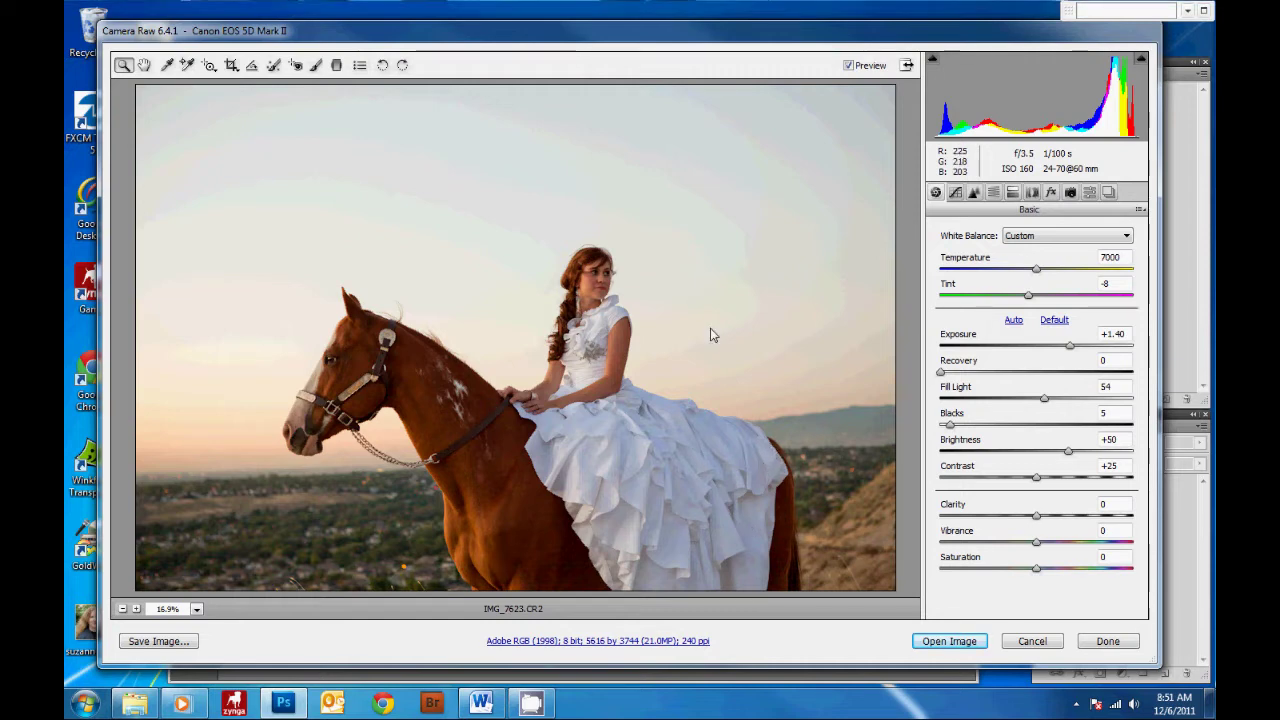
{"action": "key", "text": "ctrl+z"}
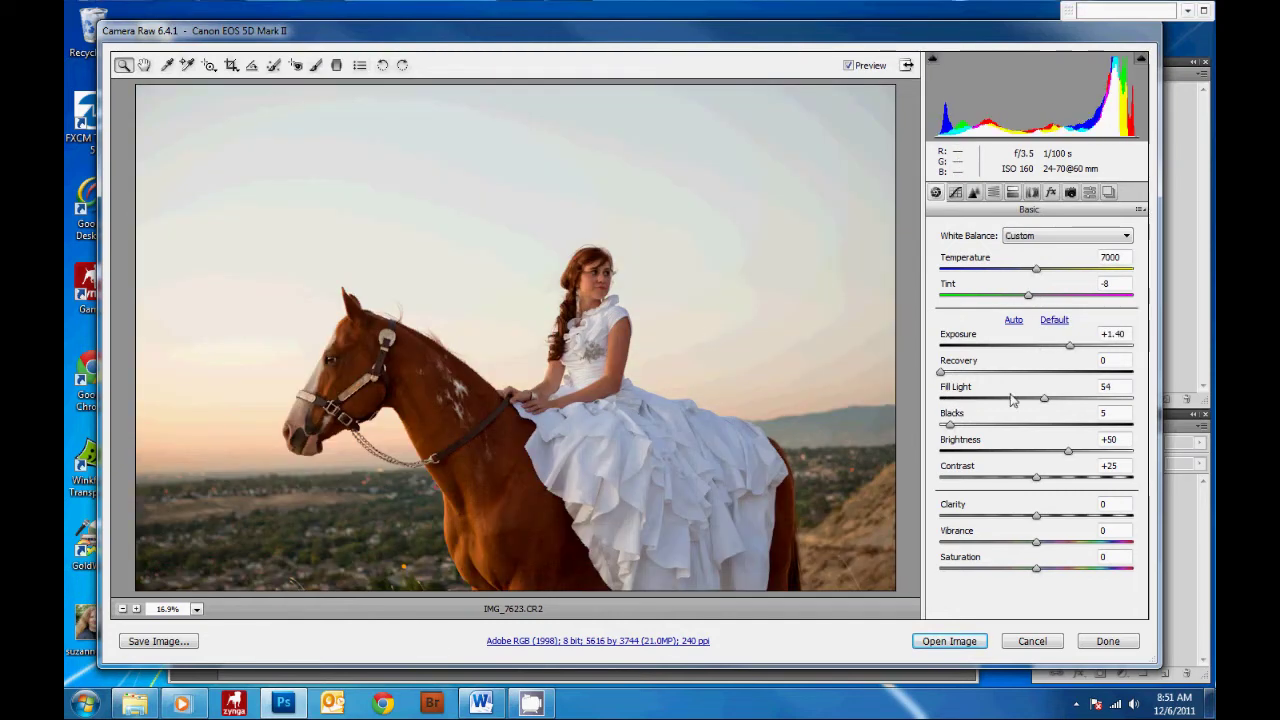
Reset the horse photo to Camera Raw Defaults: Temperature 6250, Tint -1, Exposure 0.00.
{"action": "left_click", "coordinate": [156, 643]}
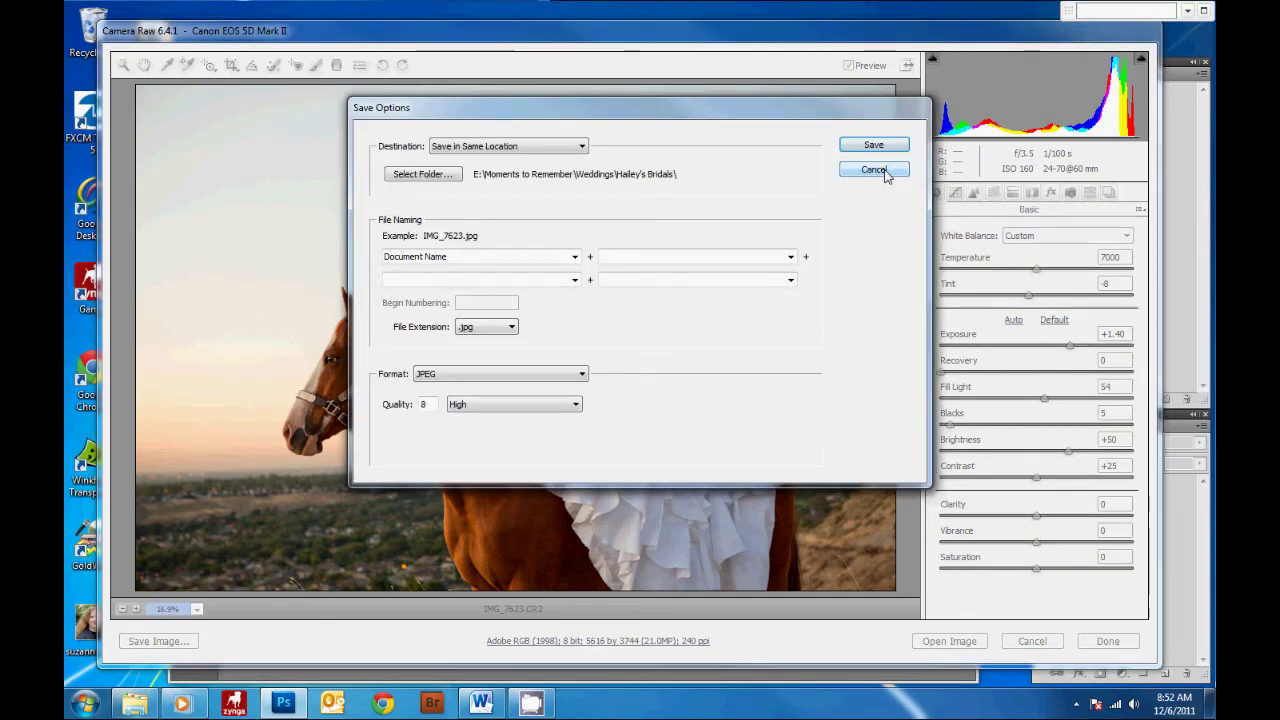
{"action": "left_click", "coordinate": [876, 170]}
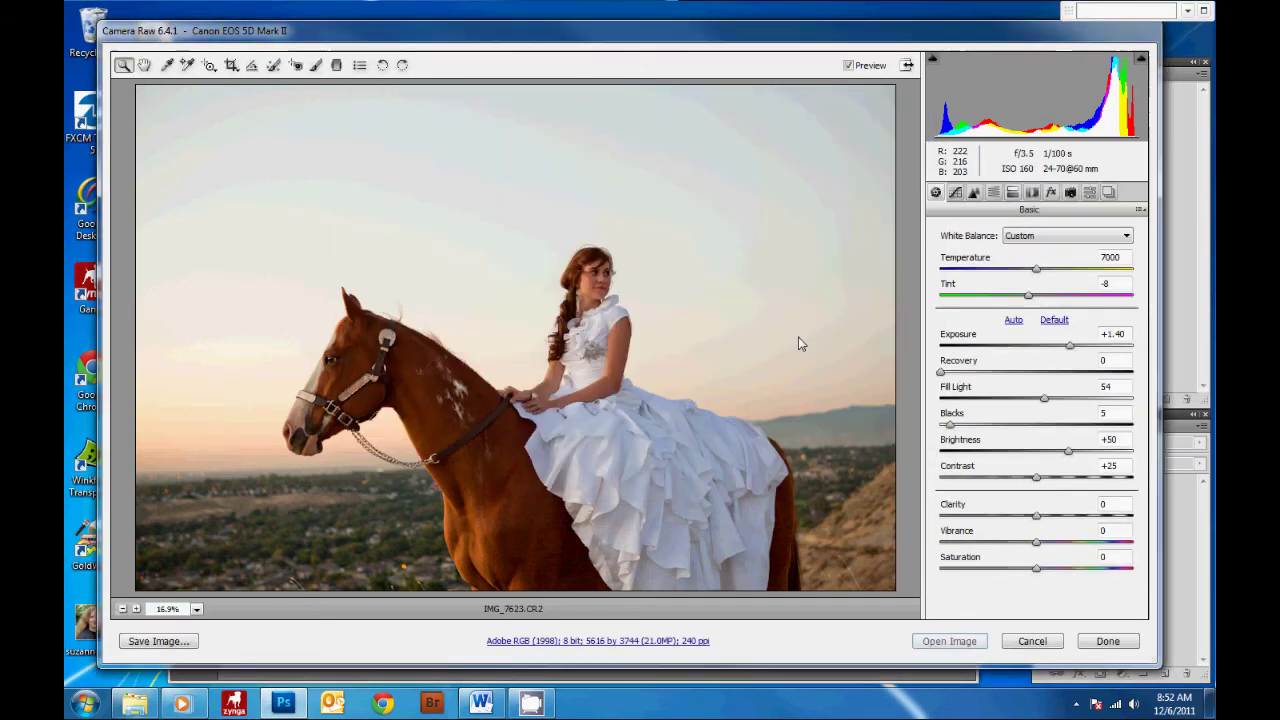
{"action": "left_click", "coordinate": [1141, 210]}
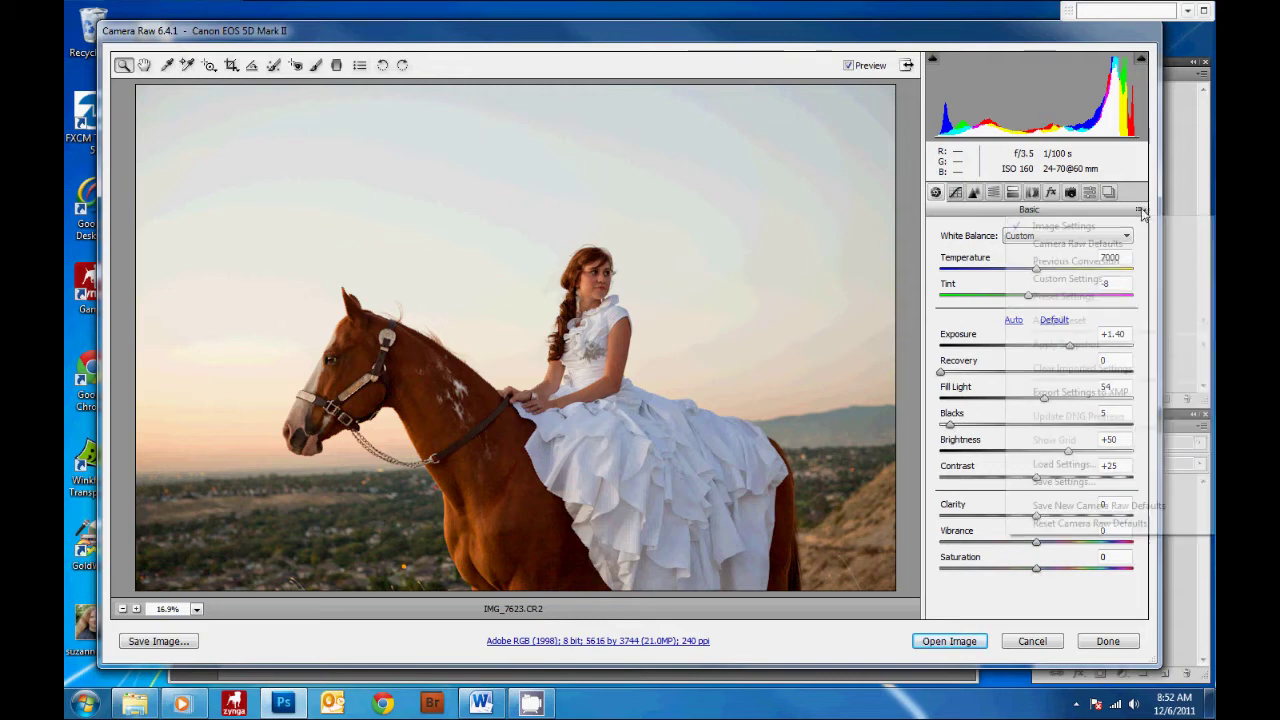
{"action": "left_click", "coordinate": [1078, 246]}
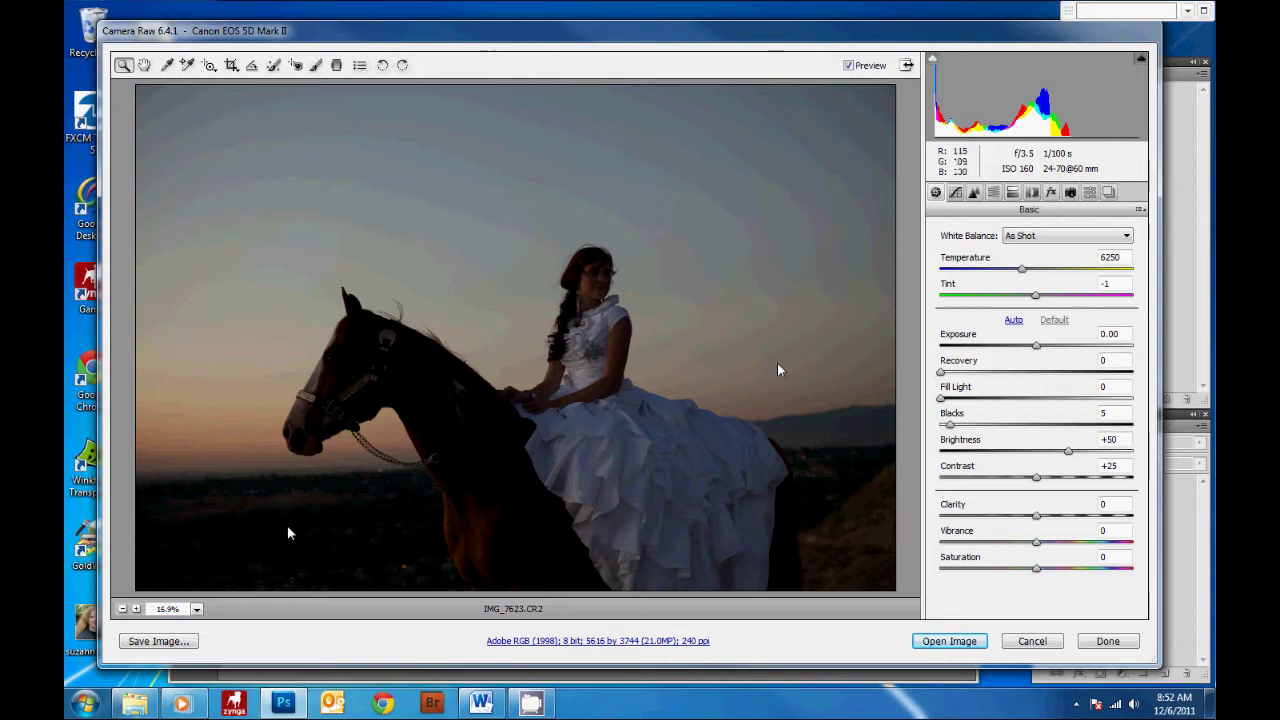
Raise Vibrance to +37 and save a JPEG copy named IMG_7623original in the same folder.
{"action": "left_click_drag", "start_coordinate": [1022, 270], "coordinate": [1006, 270]}
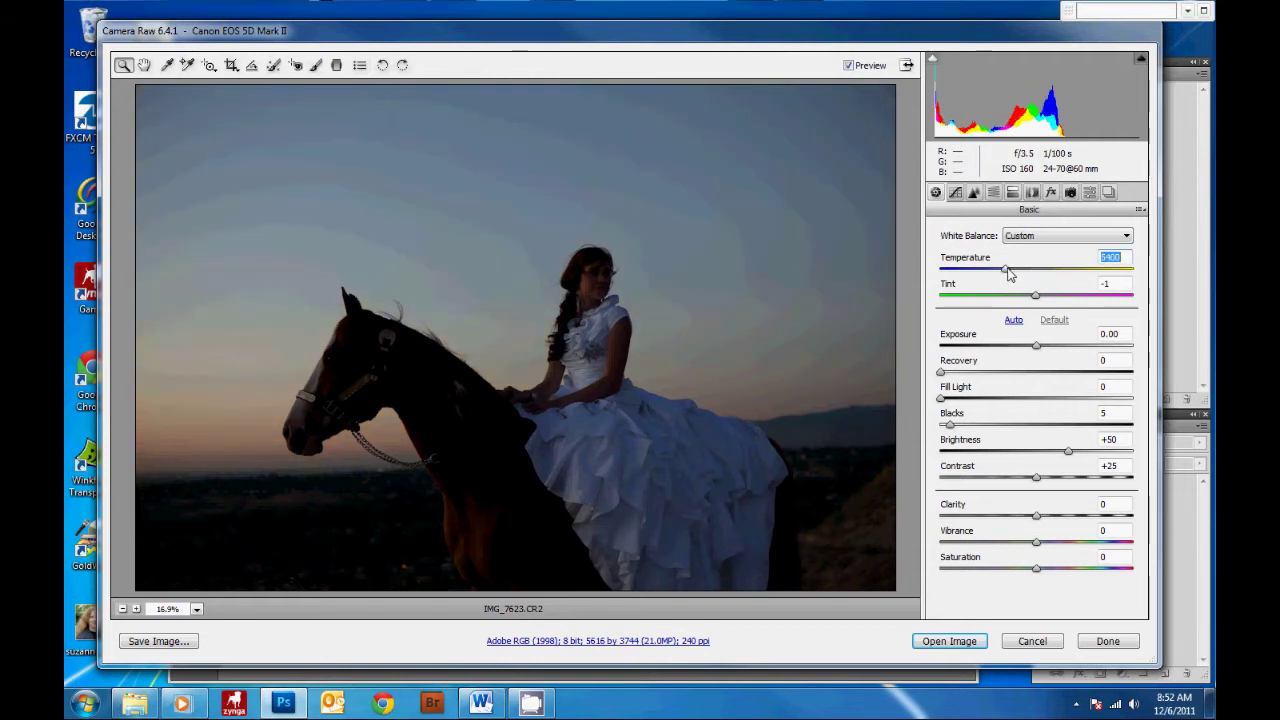
{"action": "left_click_drag", "start_coordinate": [1036, 542], "coordinate": [1071, 545]}
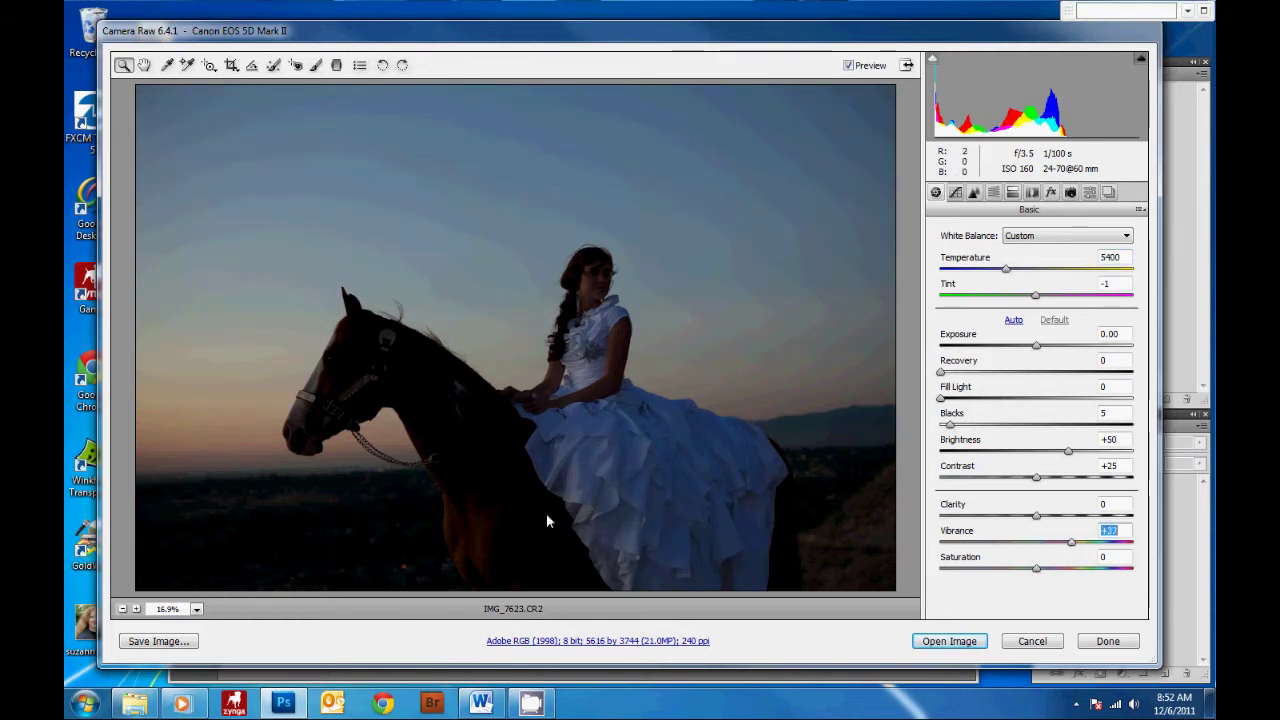
{"action": "left_click", "coordinate": [147, 644]}
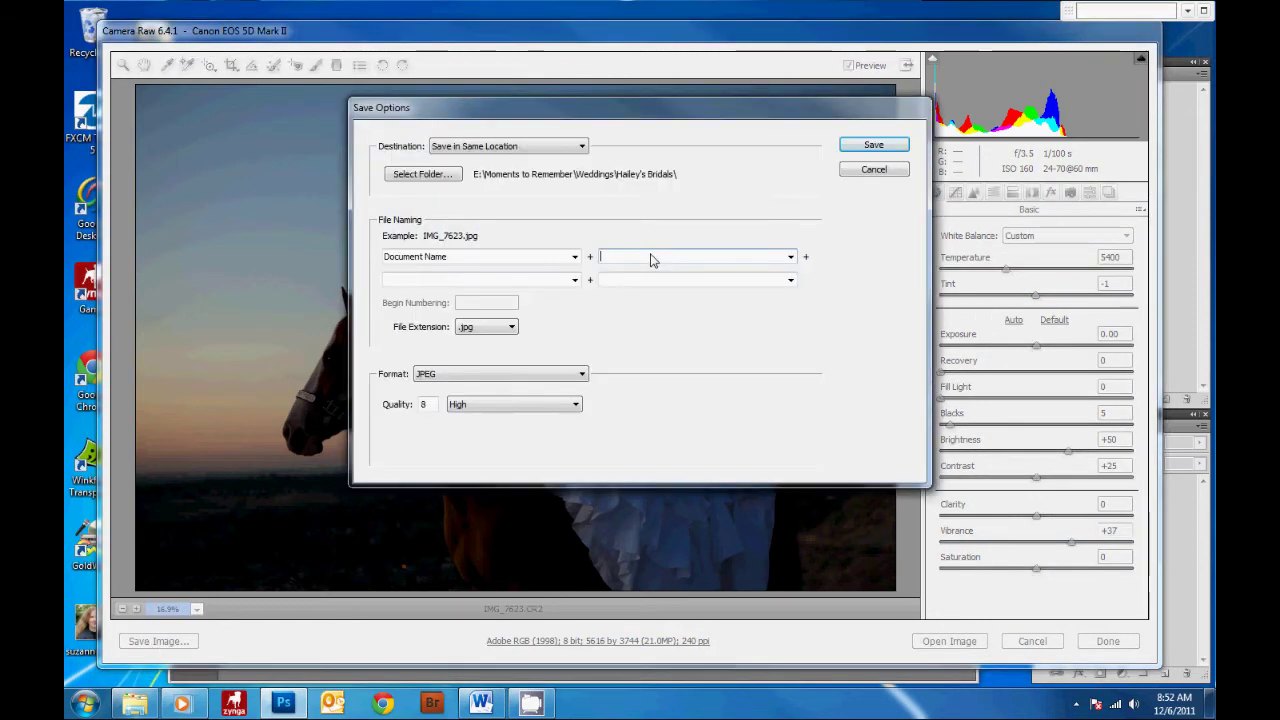
{"action": "left_click", "coordinate": [650, 260]}
{"action": "type", "text": "or"}
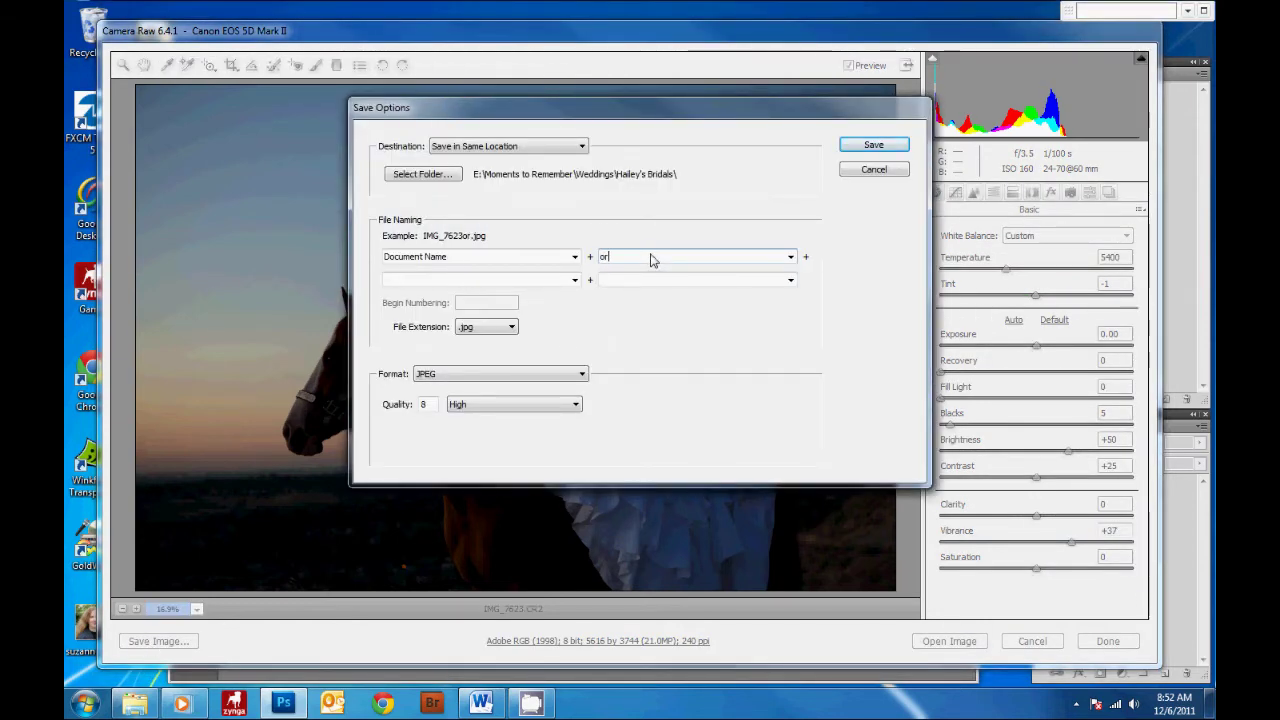
{"action": "type", "text": "iginal"}
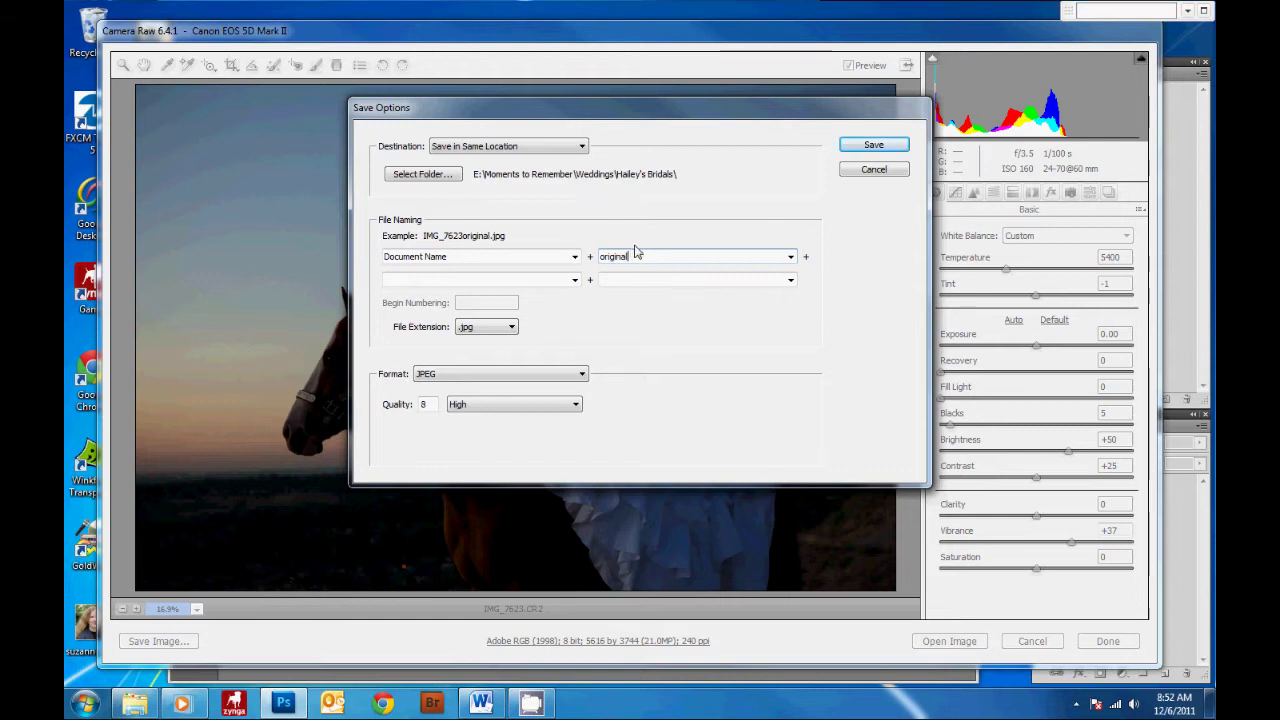
{"action": "left_click", "coordinate": [858, 145]}
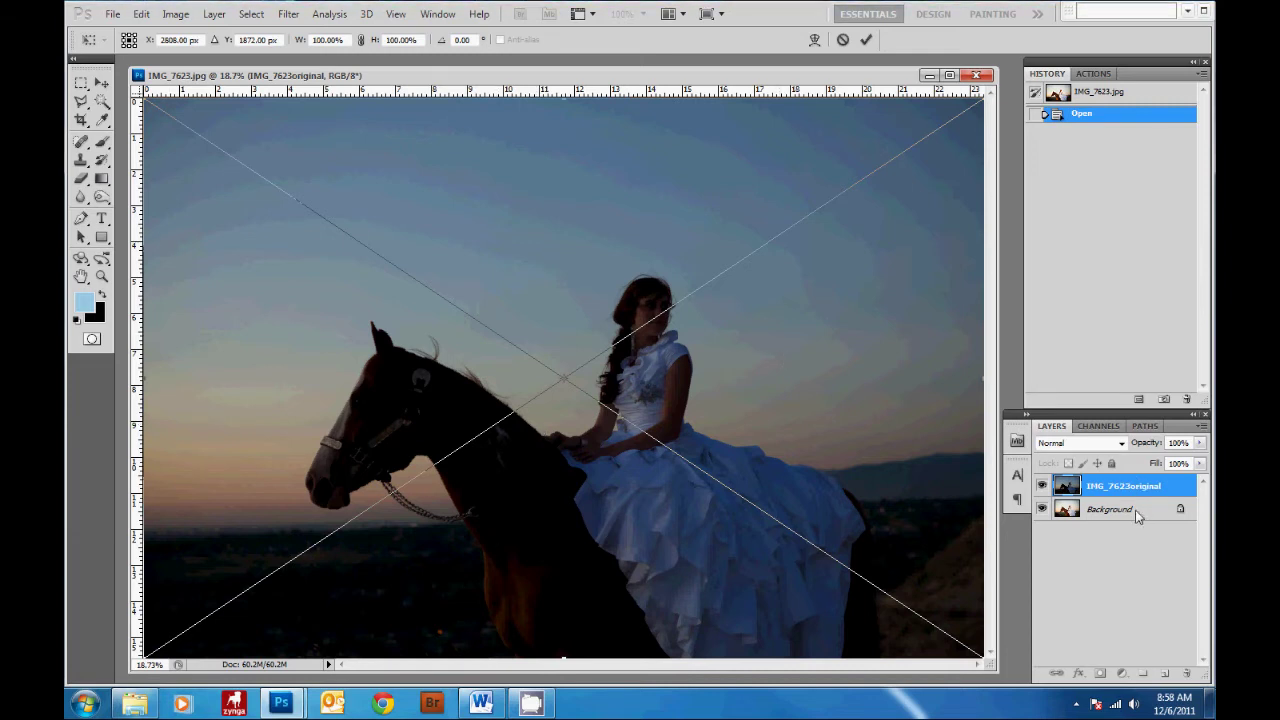
Commit the placed IMG_7623original exposure as a new layer above the bright Background.
{"action": "key", "text": "Return"}
{"action": "key", "text": "c"}
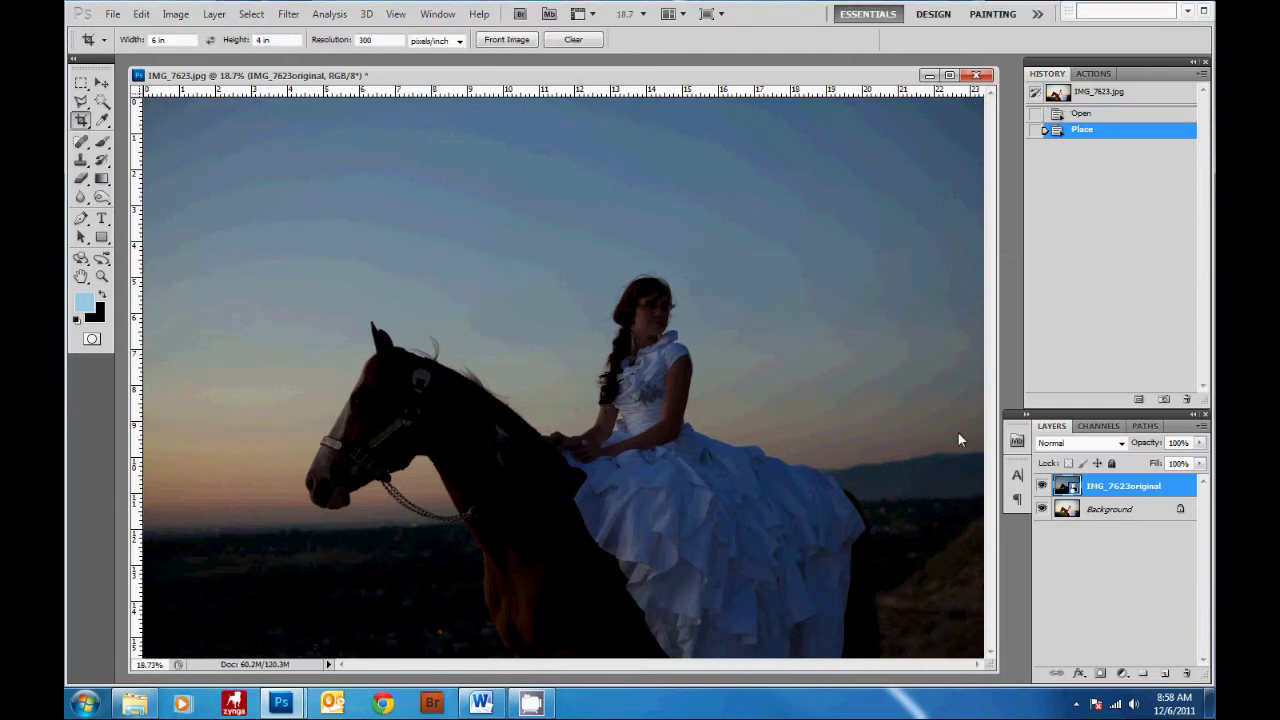
Toggle the dark IMG_7623original layer off and on twice to compare it with the bright Background.
{"action": "left_click", "coordinate": [1042, 486]}
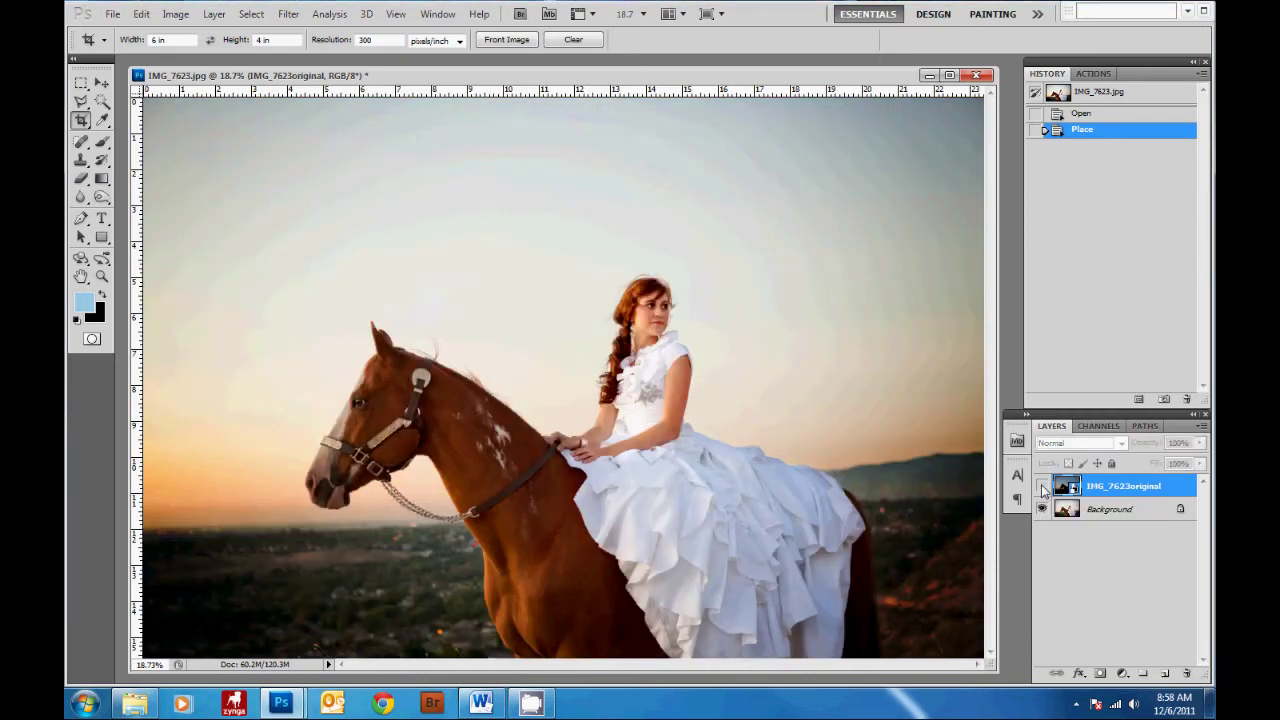
{"action": "left_click", "coordinate": [1042, 487]}
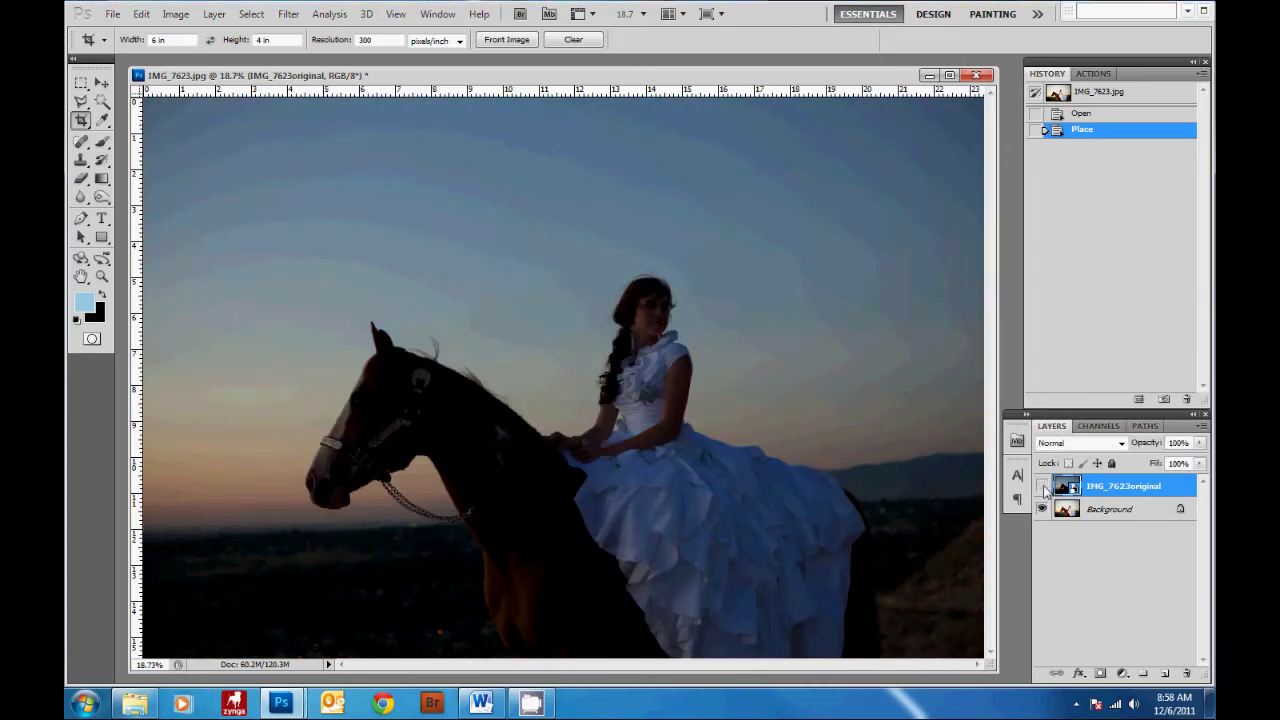
{"action": "left_click", "coordinate": [1042, 487]}
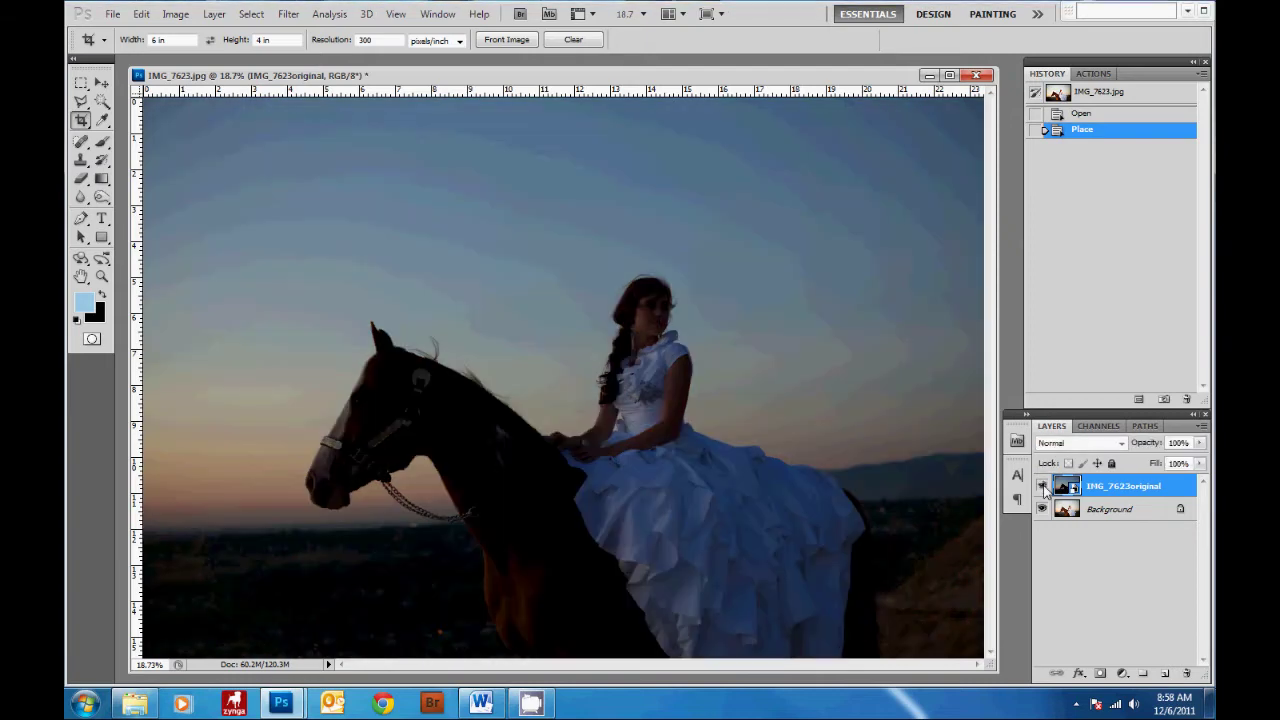
{"action": "left_click", "coordinate": [1042, 487]}
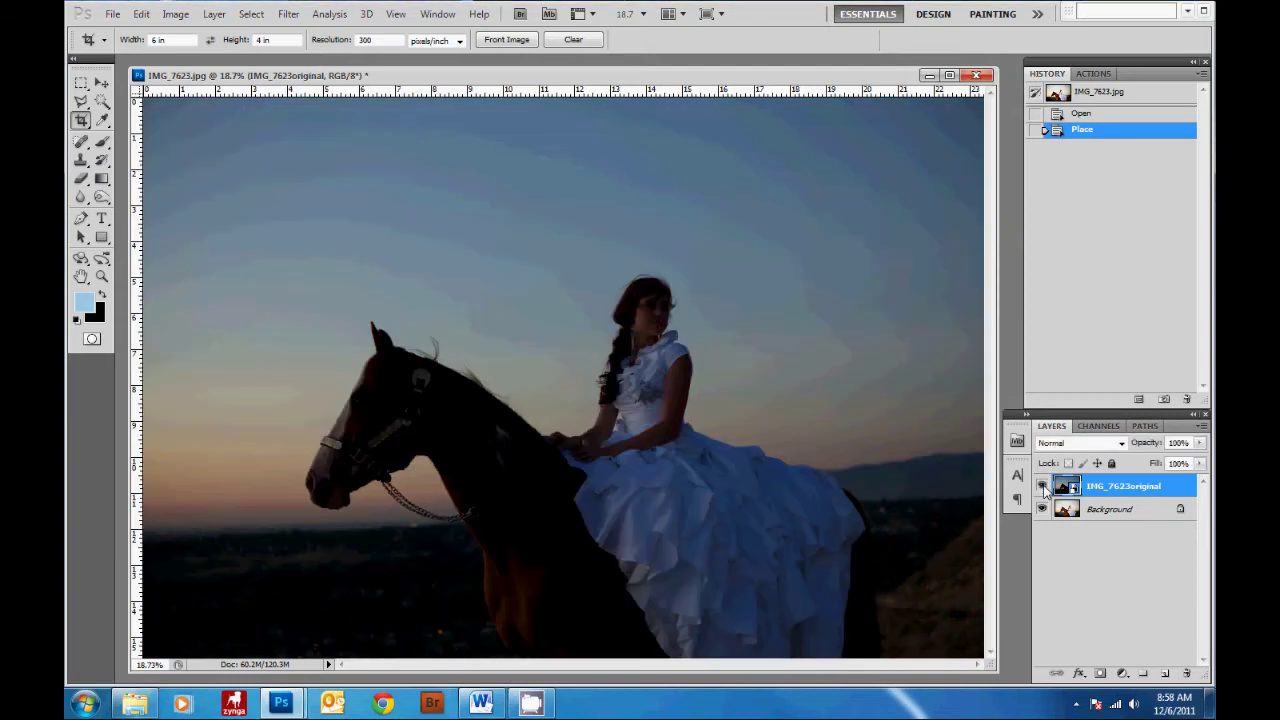
Add a white mask to the dark layer, make black the foreground, and set a 166 px harder brush.
{"action": "left_click", "coordinate": [1100, 675]}
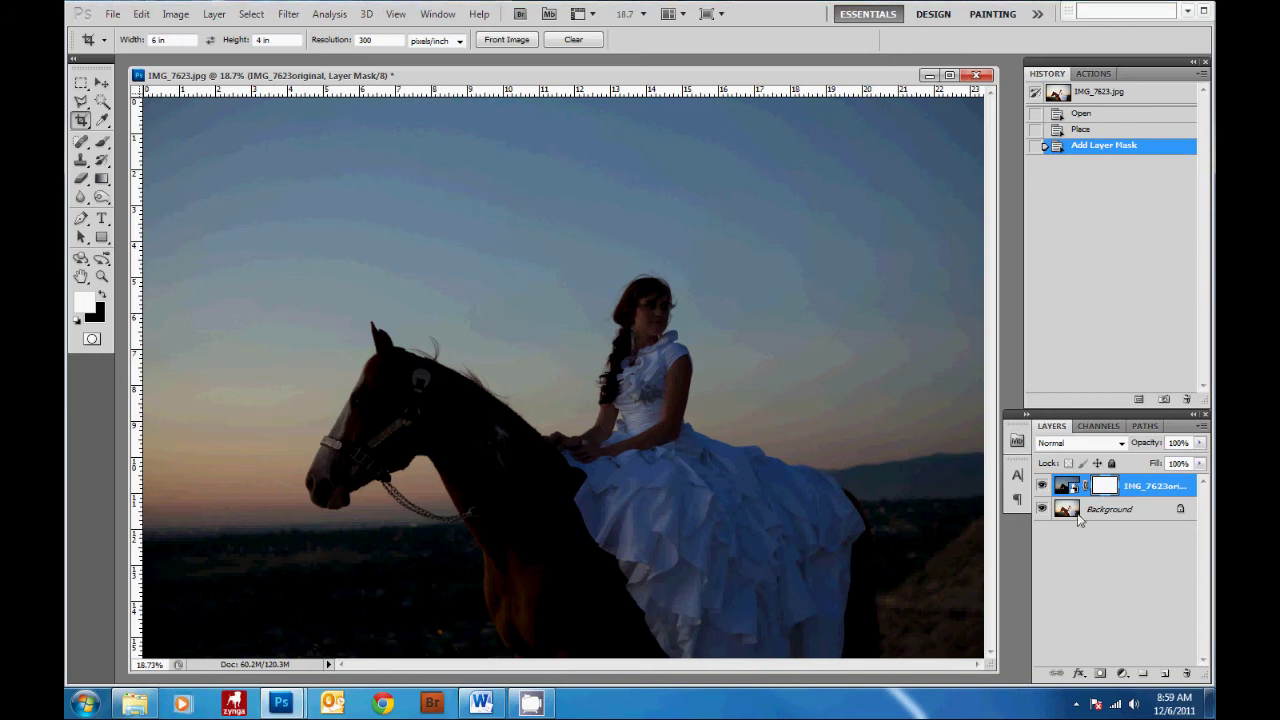
{"action": "left_click", "coordinate": [101, 296]}
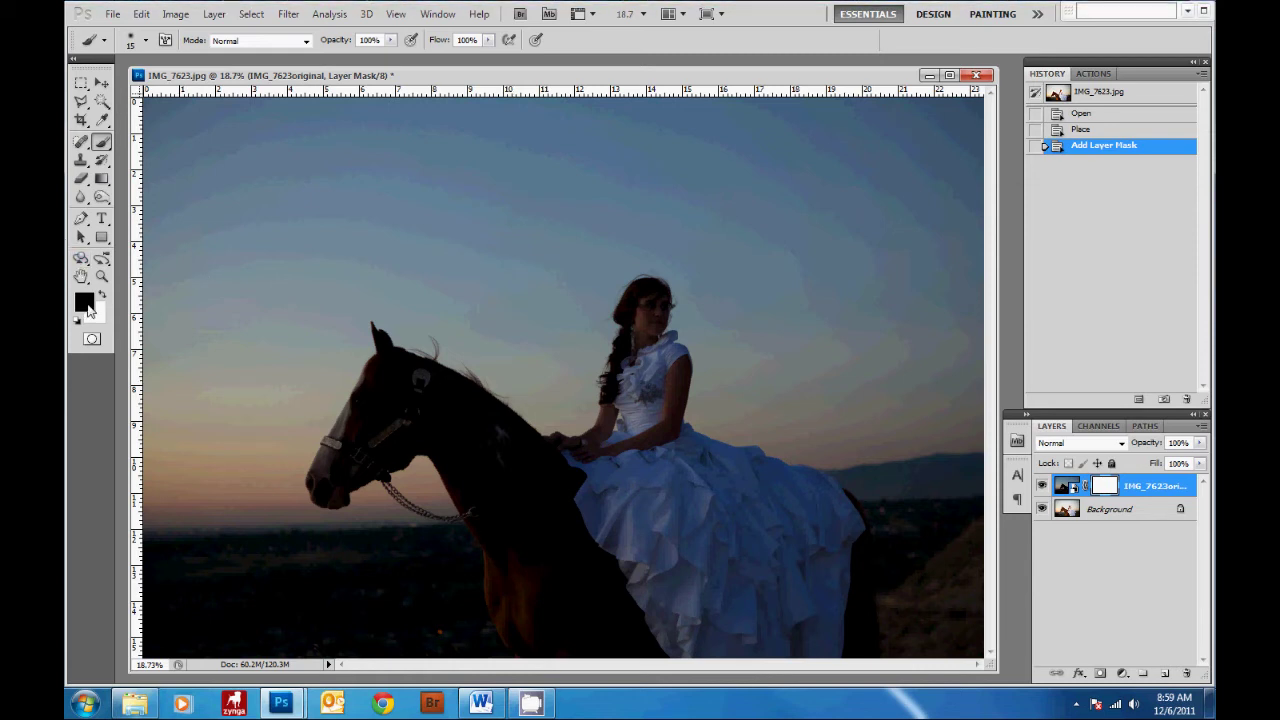
{"action": "right_click", "coordinate": [638, 368]}
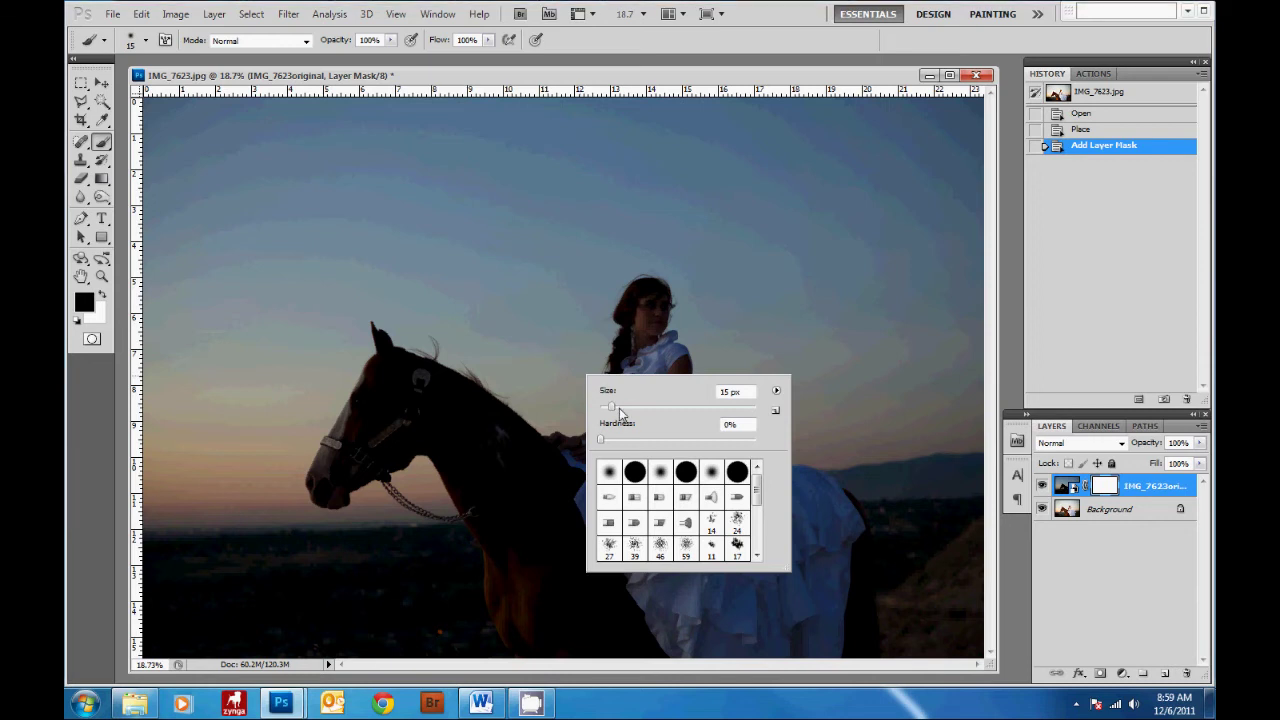
{"action": "left_click_drag", "start_coordinate": [612, 407], "coordinate": [688, 412]}
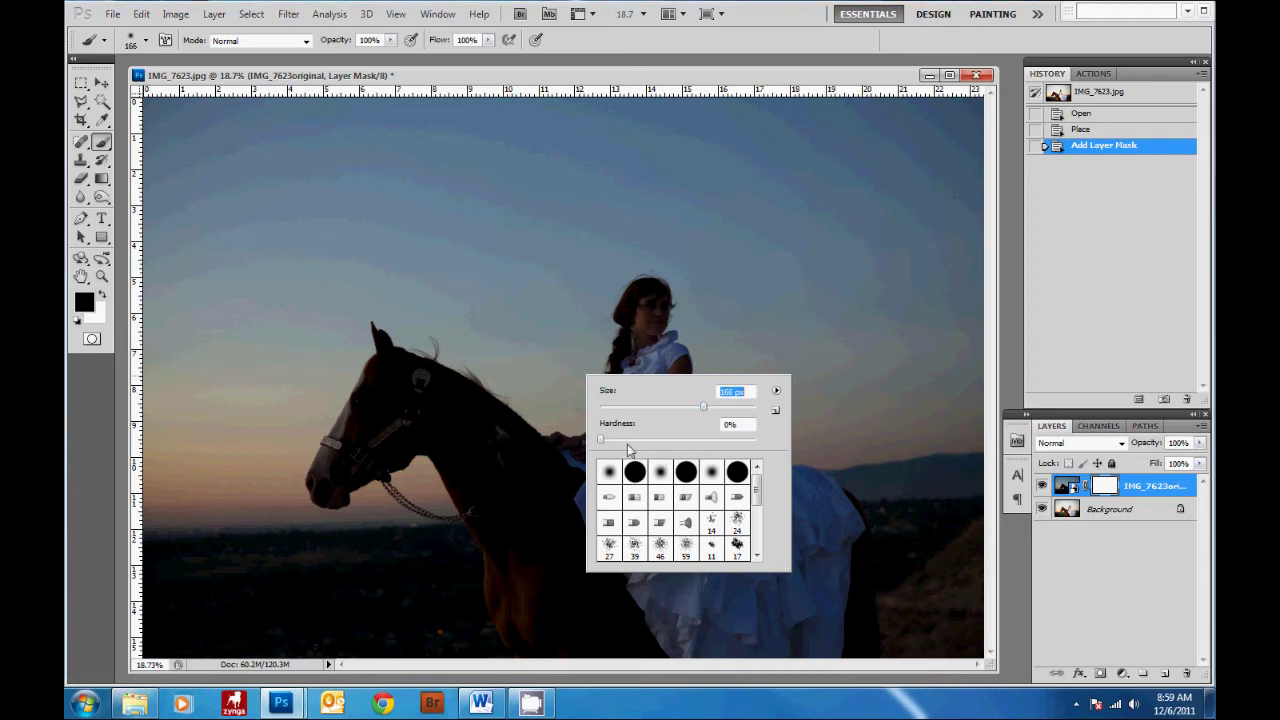
{"action": "left_click_drag", "start_coordinate": [610, 444], "coordinate": [675, 452]}
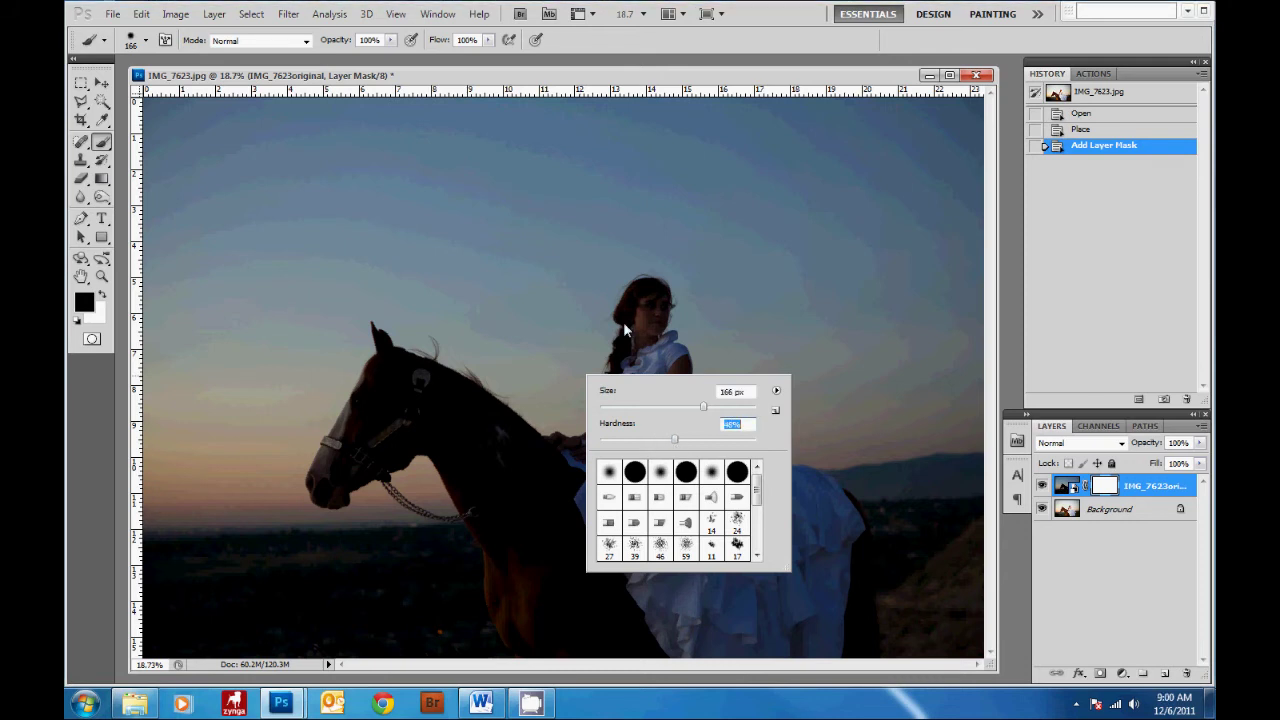
{"action": "left_click", "coordinate": [641, 338]}
Paint black on the mask over the bride's face, dress and the horse to reveal the bright exposure.
{"action": "mouse_move", "coordinate": [642, 318]}
{"action": "left_mouse_down"}
{"action": "mouse_move", "coordinate": [645, 335]}
{"action": "mouse_move", "coordinate": [635, 305]}
{"action": "mouse_move", "coordinate": [648, 292]}
{"action": "mouse_move", "coordinate": [639, 364]}
{"action": "mouse_move", "coordinate": [661, 421]}
{"action": "mouse_move", "coordinate": [658, 361]}
{"action": "mouse_move", "coordinate": [645, 440]}
{"action": "mouse_move", "coordinate": [653, 515]}
{"action": "mouse_move", "coordinate": [652, 462]}
{"action": "mouse_move", "coordinate": [670, 444]}
{"action": "mouse_move", "coordinate": [695, 455]}
{"action": "left_mouse_up"}
{"action": "right_click", "coordinate": [690, 450]}
{"action": "key", "text": "Return"}
{"action": "mouse_move", "coordinate": [585, 525]}
{"action": "left_mouse_down"}
{"action": "mouse_move", "coordinate": [765, 662]}
{"action": "mouse_move", "coordinate": [562, 640]}
{"action": "mouse_move", "coordinate": [440, 385]}
{"action": "left_mouse_up"}
{"action": "right_click", "coordinate": [390, 418]}
{"action": "left_click_drag", "start_coordinate": [415, 448], "coordinate": [402, 448]}
{"action": "key", "text": "Return"}
{"action": "mouse_move", "coordinate": [347, 412]}
{"action": "left_mouse_down"}
{"action": "mouse_move", "coordinate": [373, 458]}
{"action": "mouse_move", "coordinate": [531, 496]}
{"action": "mouse_move", "coordinate": [379, 385]}
{"action": "mouse_move", "coordinate": [464, 471]}
{"action": "left_mouse_up"}
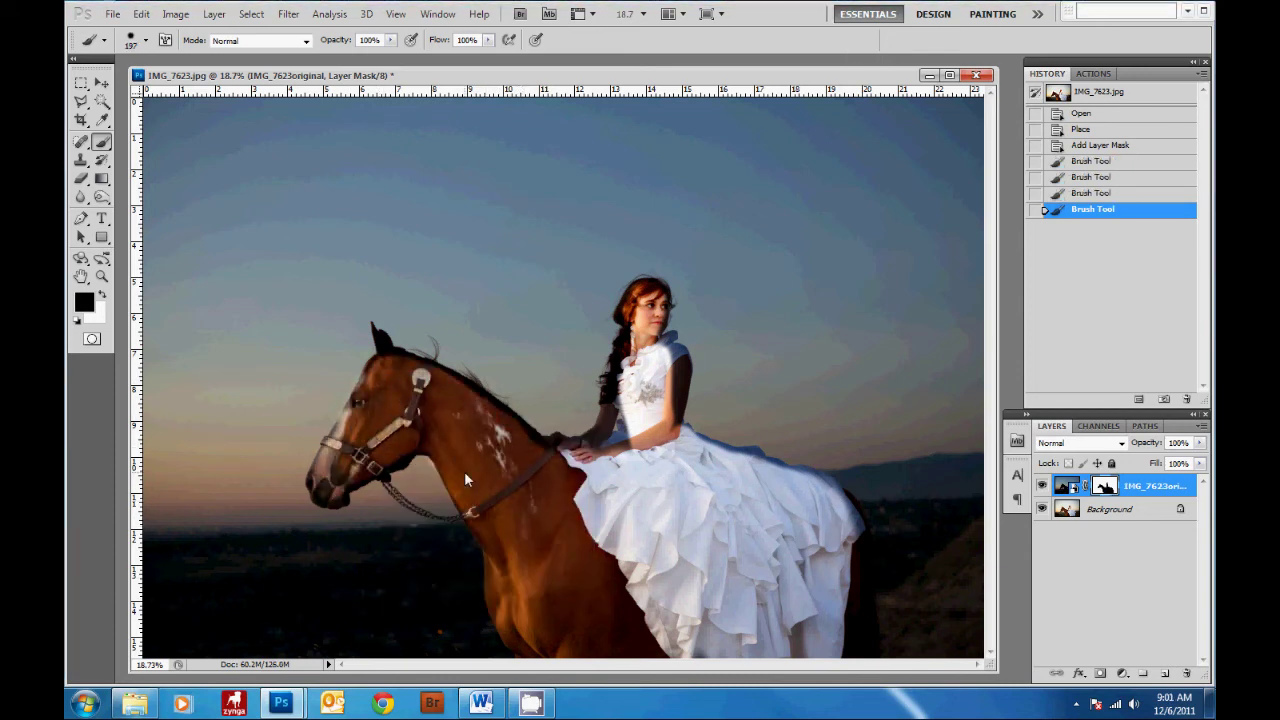
Switch the painting colour to white and shrink the brush to 27 px for edge touch-ups.
{"action": "right_click", "coordinate": [662, 469]}
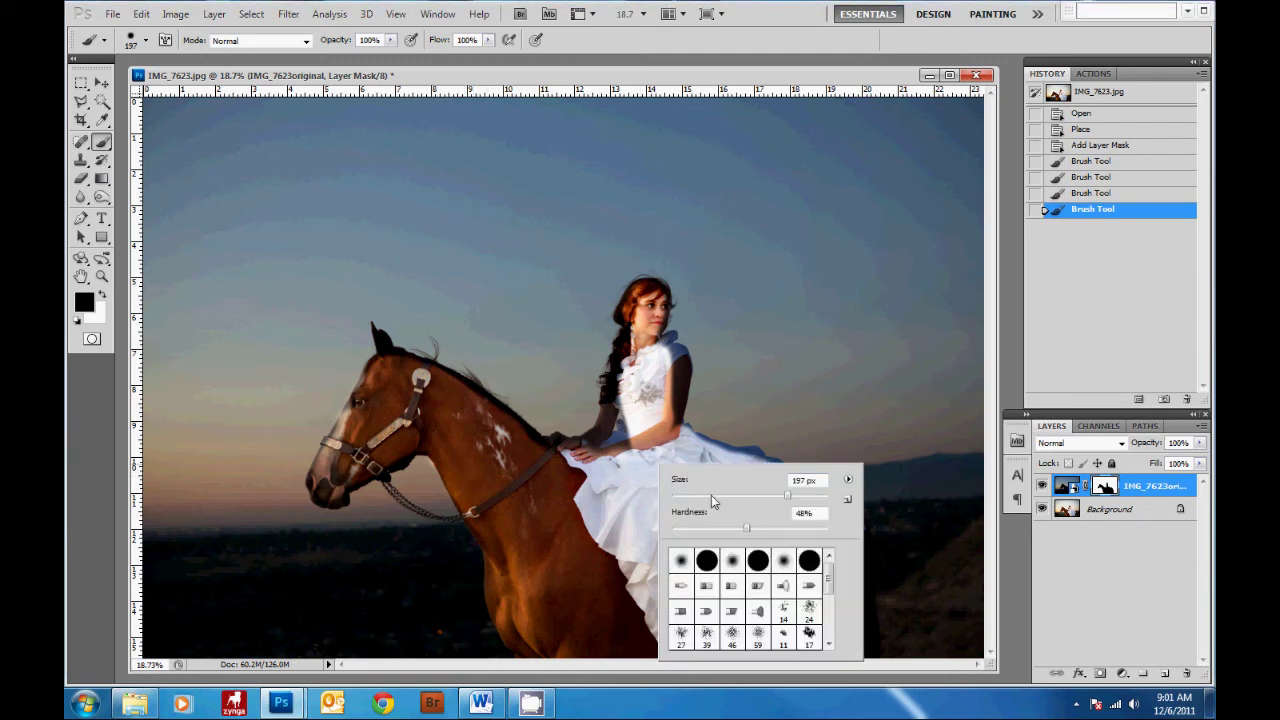
{"action": "left_click_drag", "start_coordinate": [711, 495], "coordinate": [676, 511]}
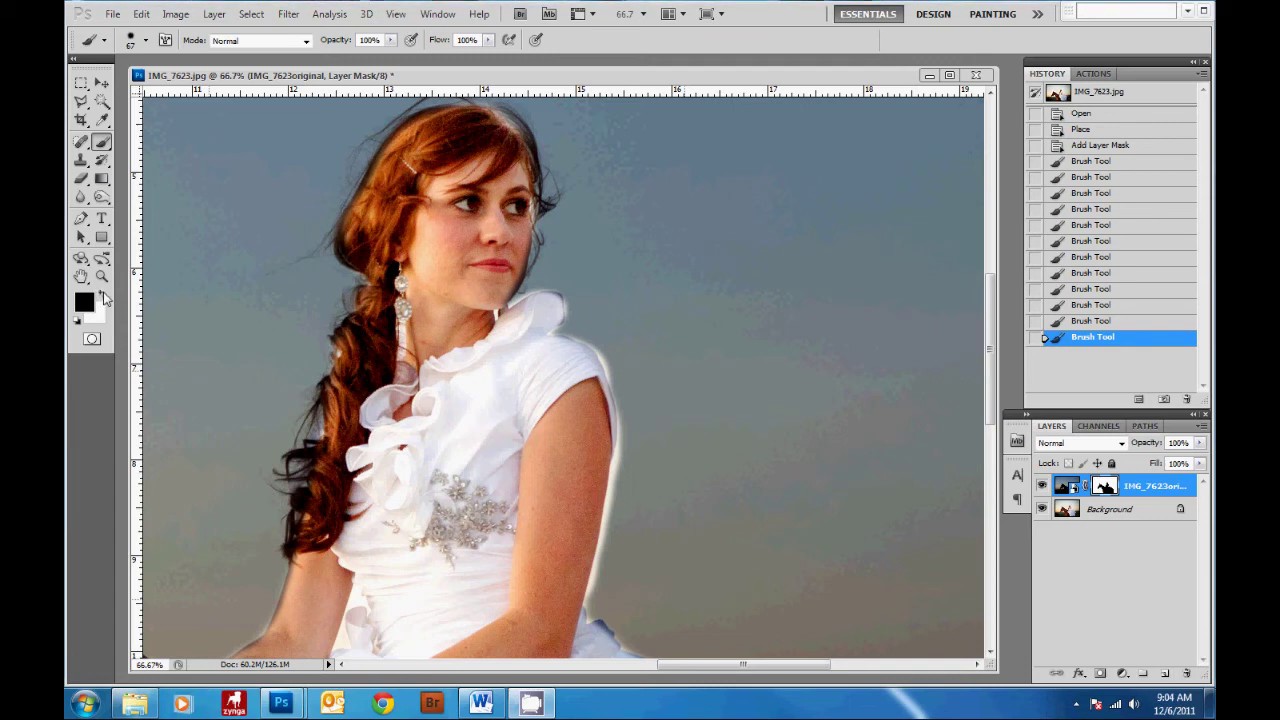
{"action": "left_click", "coordinate": [101, 295]}
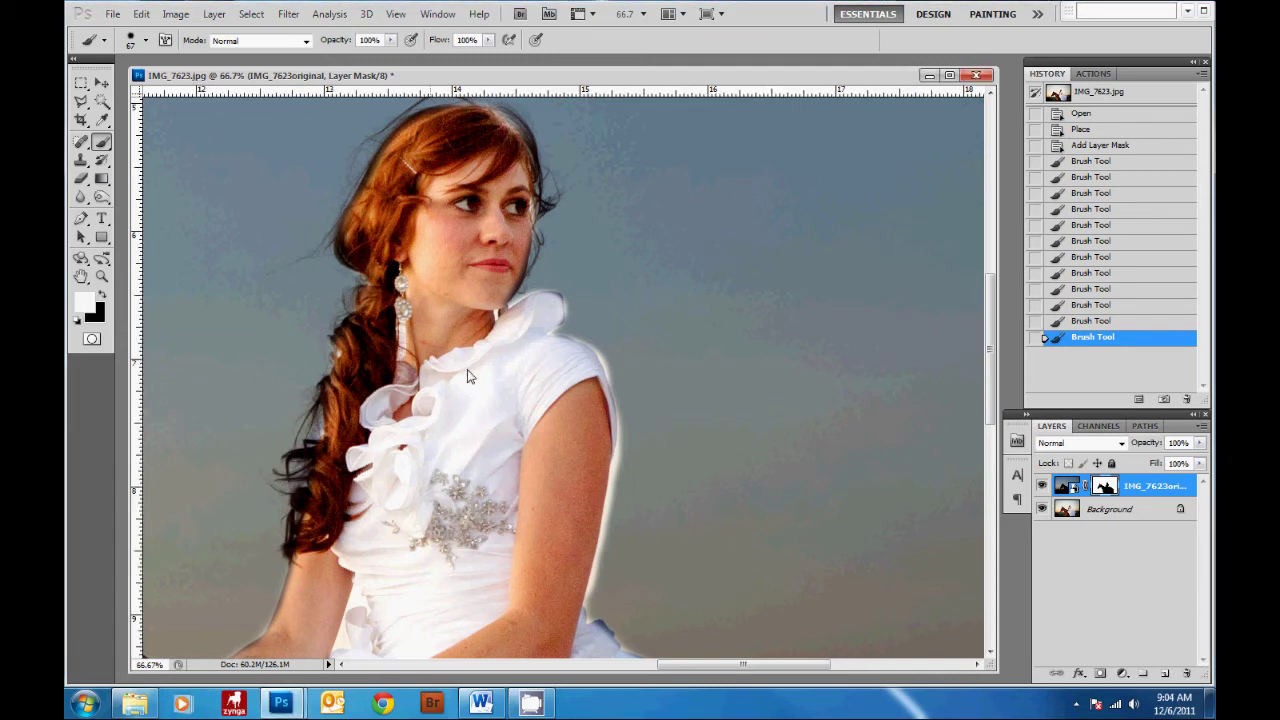
{"action": "right_click", "coordinate": [669, 430]}
{"action": "left_click_drag", "start_coordinate": [710, 461], "coordinate": [703, 461]}
{"action": "left_click", "coordinate": [622, 464]}
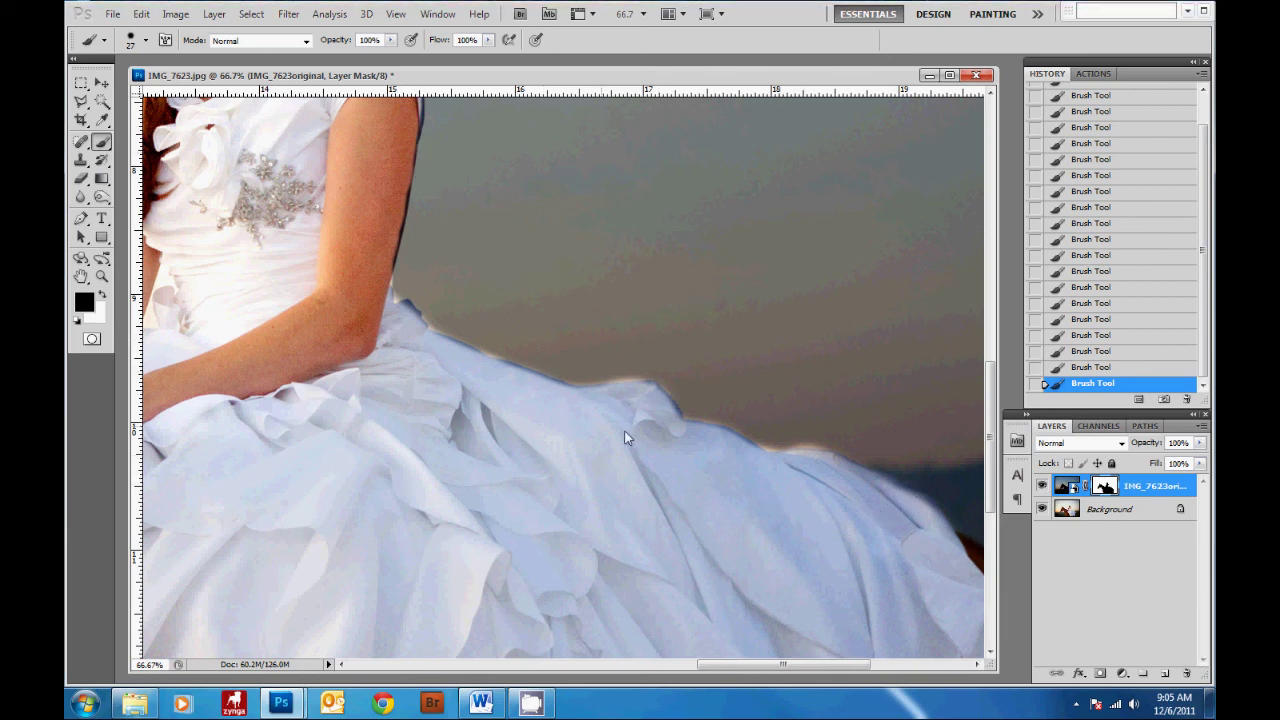
Trace a Polygonal Lasso selection of a strip along the dress's upper edge.
{"action": "left_click", "coordinate": [81, 101]}
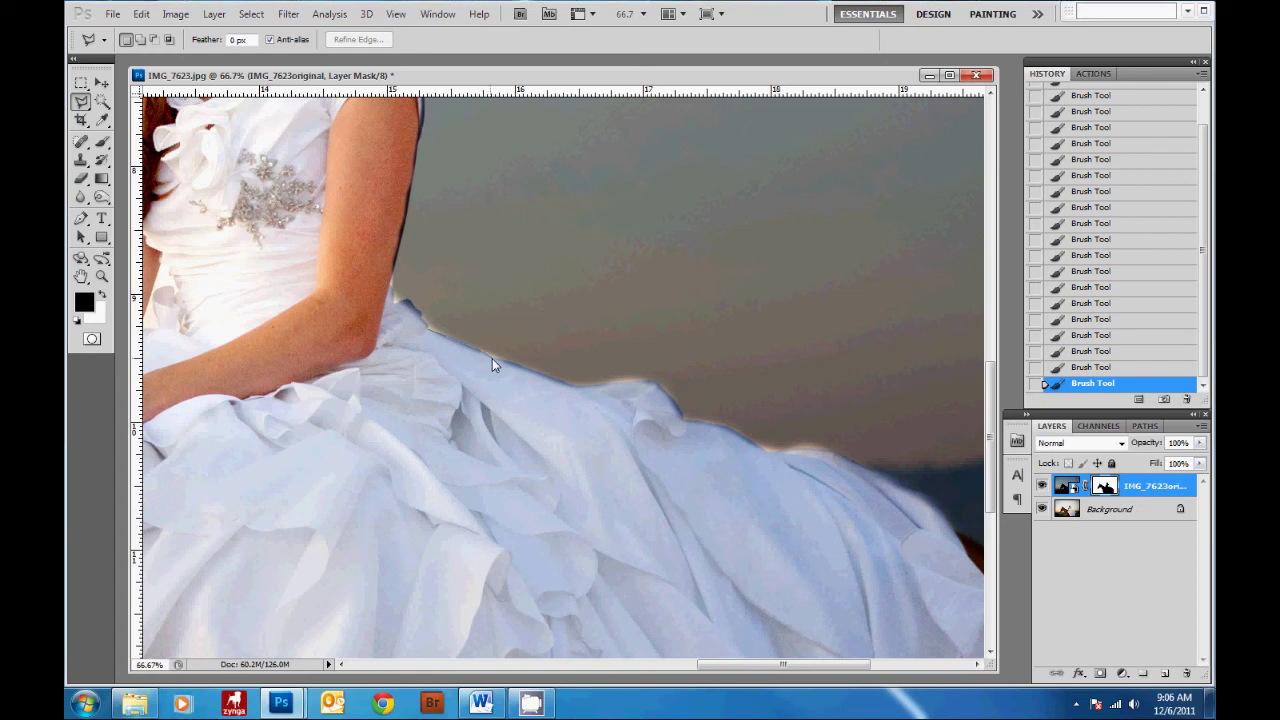
{"action": "left_click", "coordinate": [572, 384]}
{"action": "left_click", "coordinate": [655, 380]}
{"action": "left_click", "coordinate": [682, 420]}
{"action": "left_click", "coordinate": [545, 412]}
{"action": "left_click", "coordinate": [398, 338]}
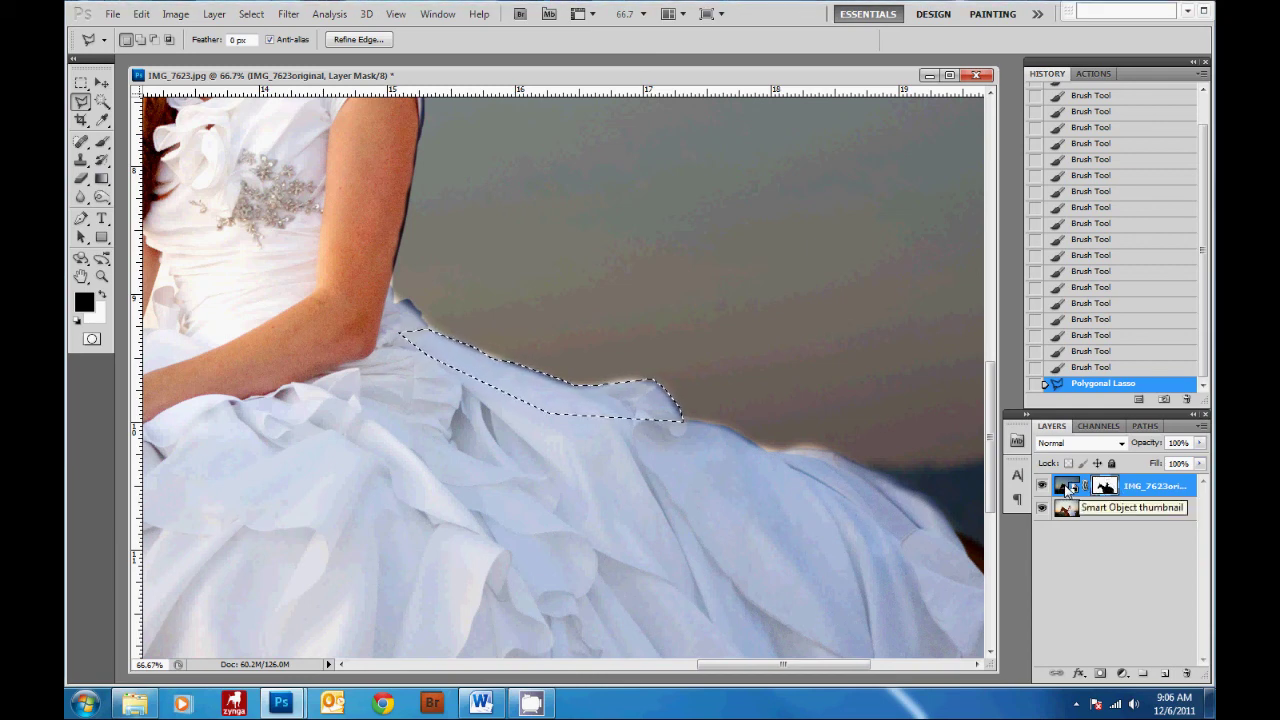
Fill the selected strip on the mask with black foreground colour, then deselect.
{"action": "right_click", "coordinate": [545, 400]}
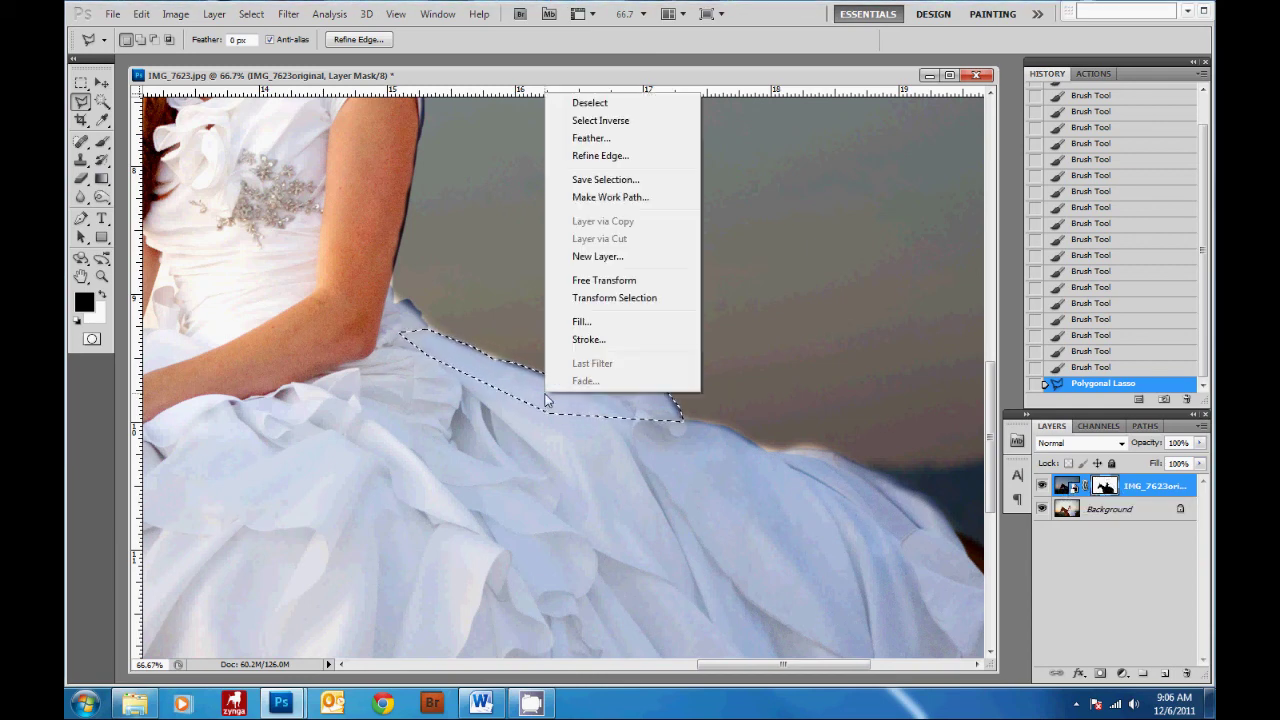
{"action": "left_click", "coordinate": [580, 322]}
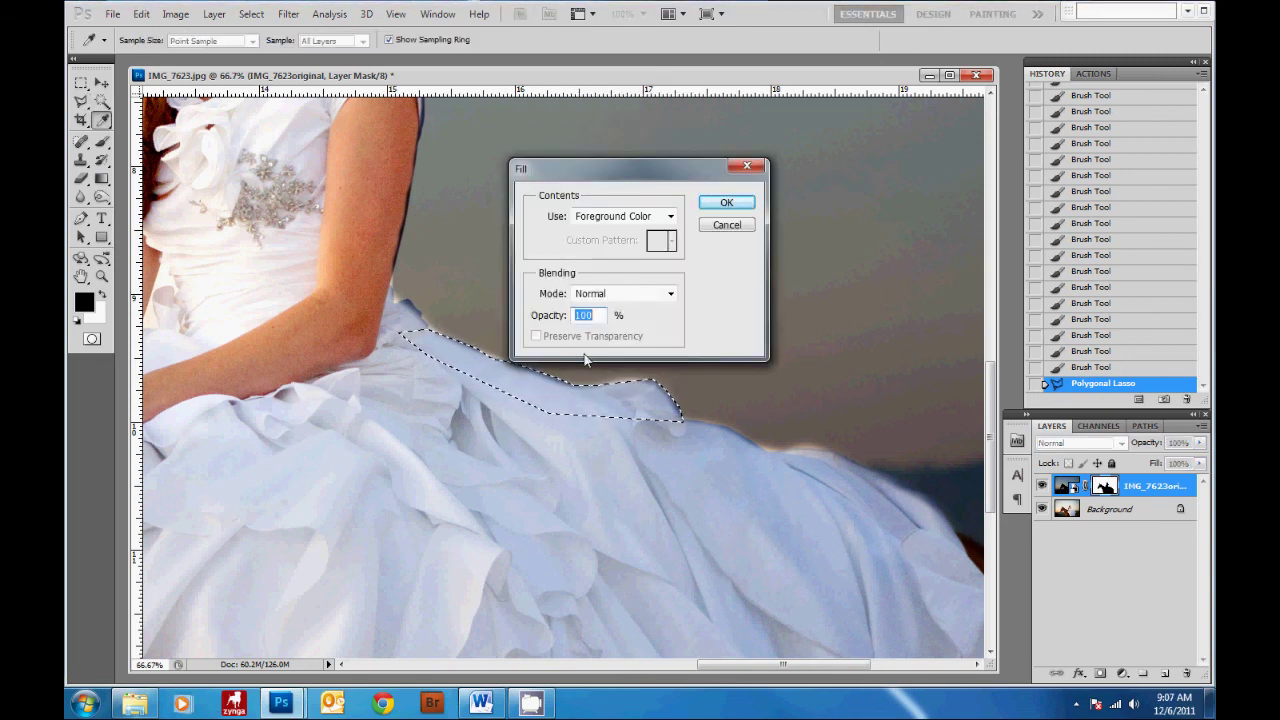
{"action": "key", "text": "Return"}
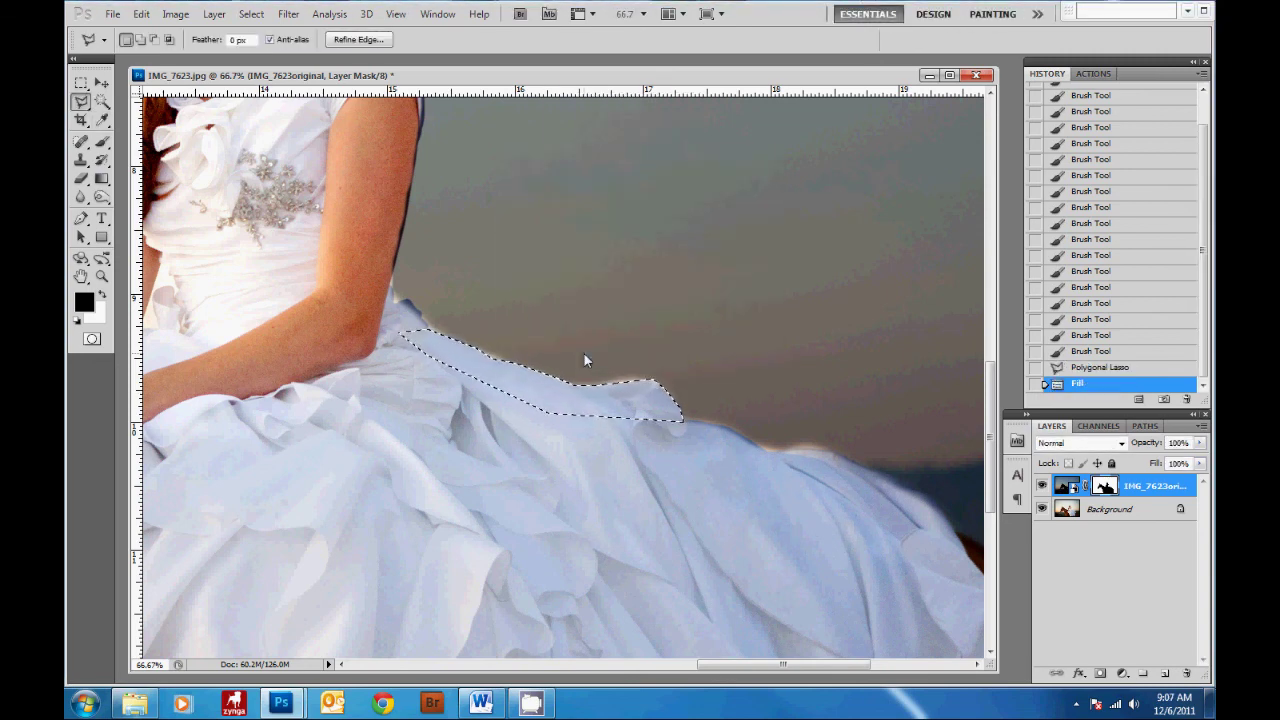
{"action": "key", "text": "ctrl+d"}
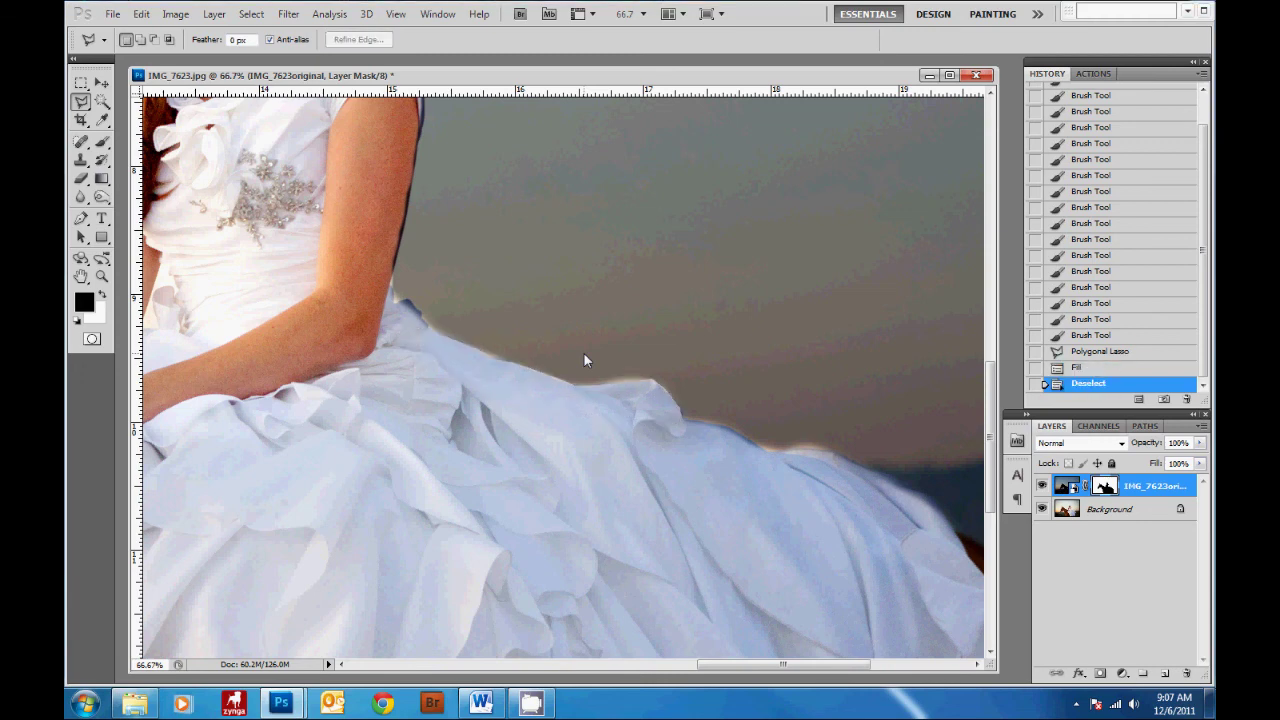
Fit the photo on screen and lower the IMG_7623original layer's opacity to 53%.
{"action": "key", "text": "ctrl+0"}
{"action": "left_click", "coordinate": [1200, 444]}
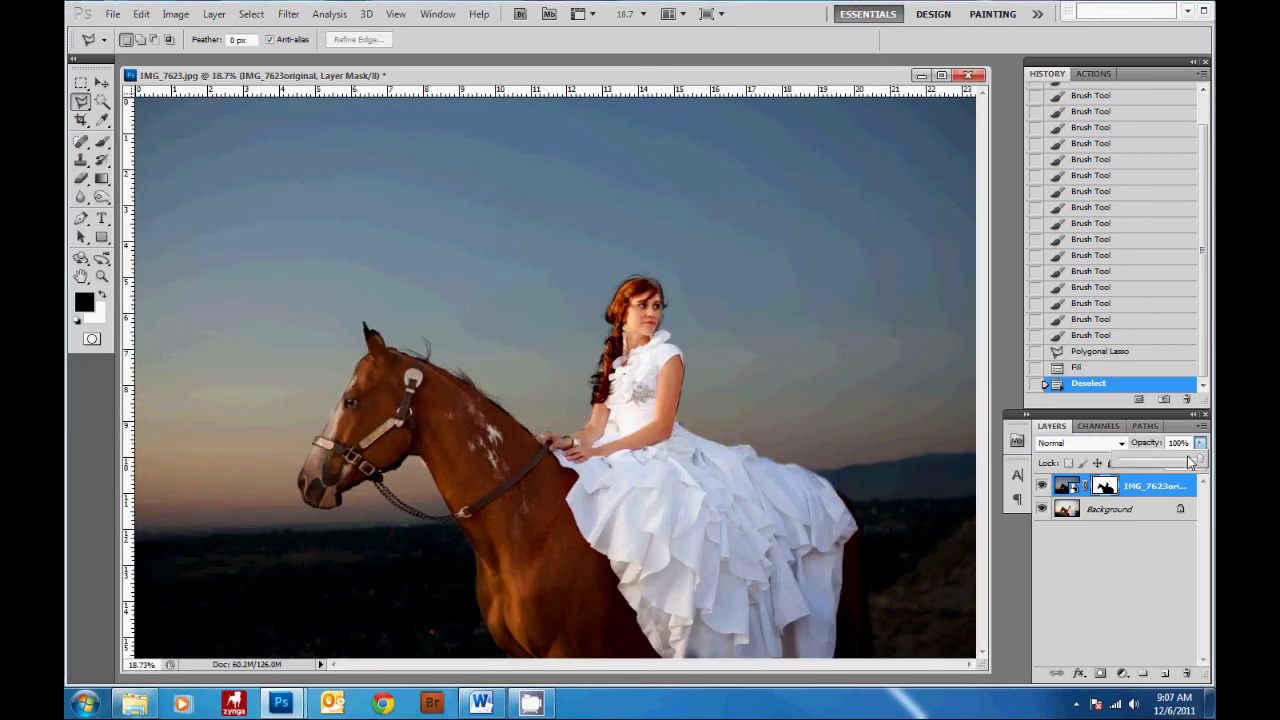
{"action": "mouse_move", "coordinate": [1174, 459]}
{"action": "left_mouse_down"}
{"action": "mouse_move", "coordinate": [1190, 463]}
{"action": "mouse_move", "coordinate": [1163, 463]}
{"action": "left_mouse_up"}
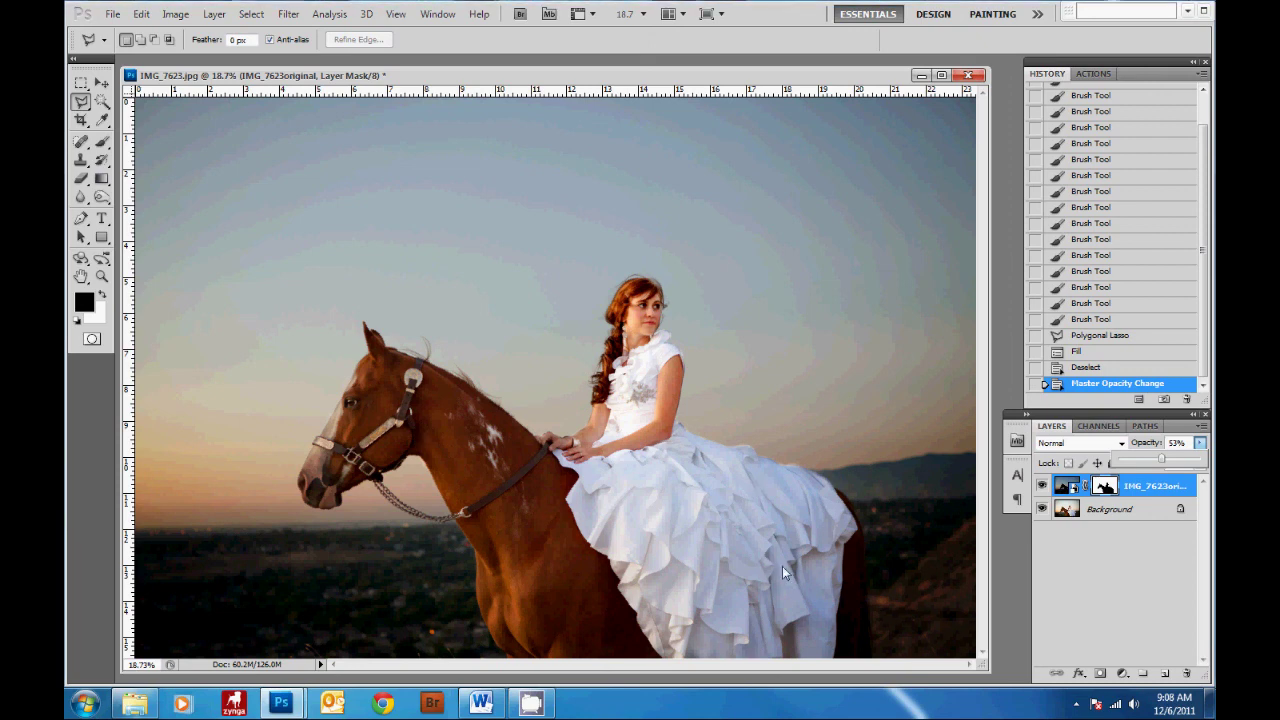